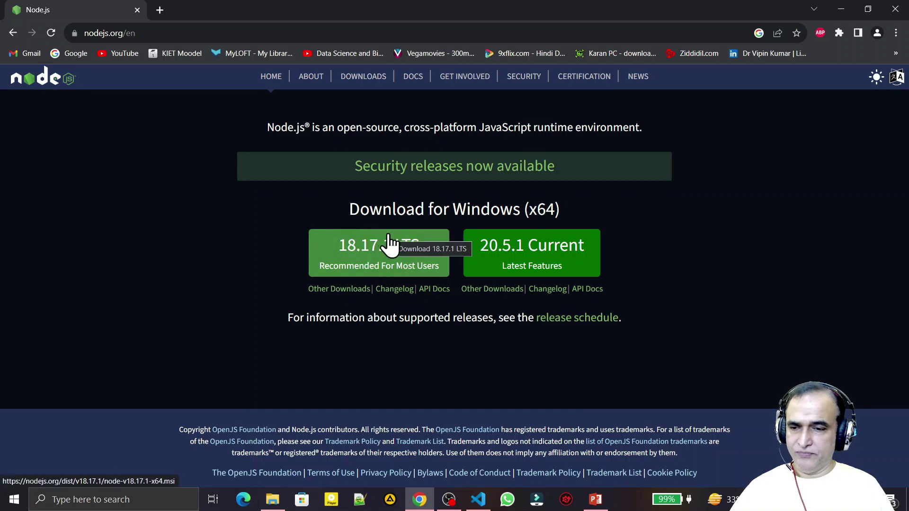
# Download the recommended 18.17.1 LTS installer for Windows (x64) from the Node.js home page.
pyautogui.click(375, 251)
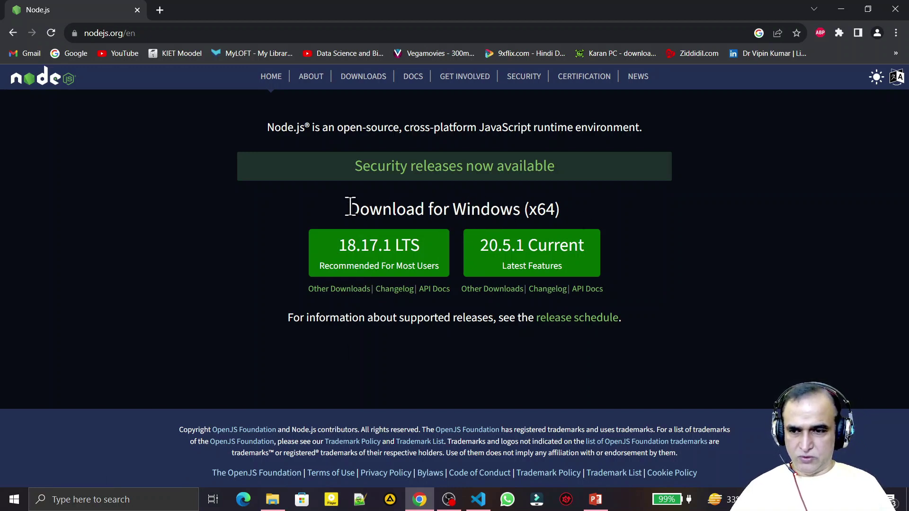
pyautogui.moveTo(349, 209); pyautogui.dragTo(481, 209)
pyautogui.click(576, 209)
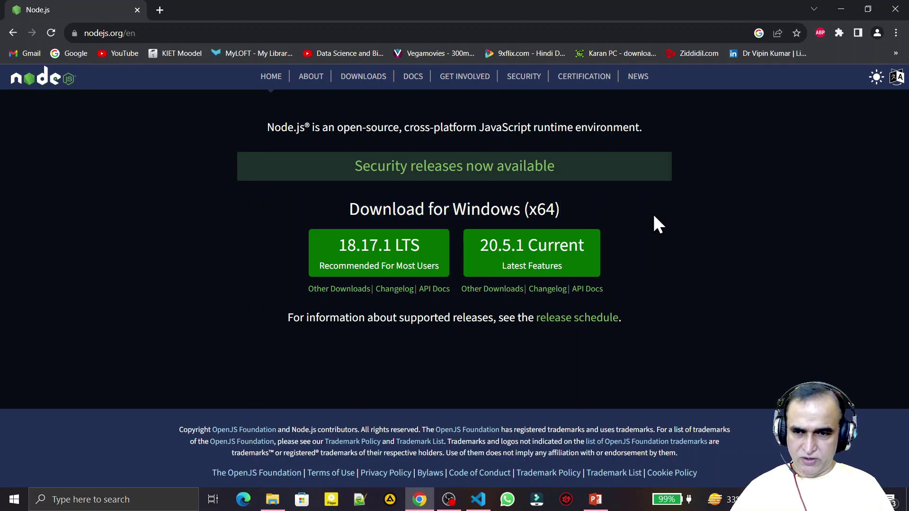
# Minimize the browser and PowerPoint windows, and launch the Node.js v18.17.1 x64 installer from the desktop.
pyautogui.click(839, 10)
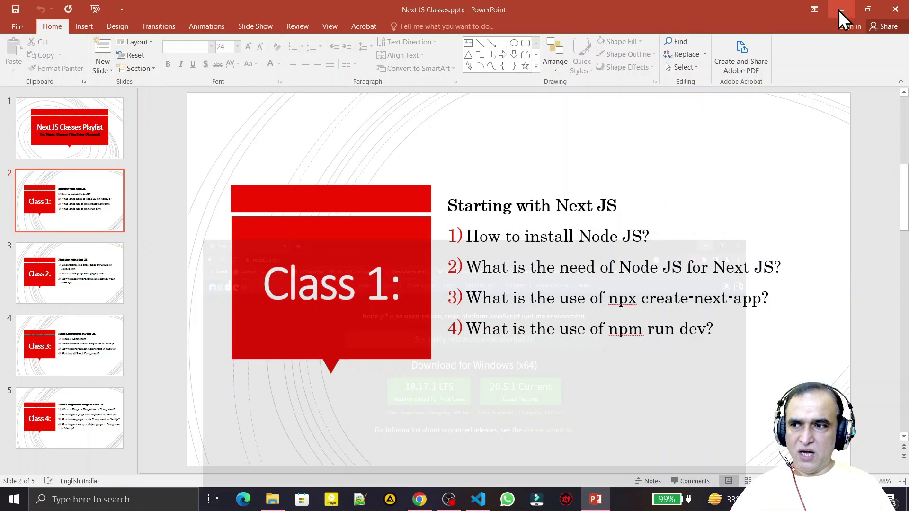
pyautogui.click(857, 11)
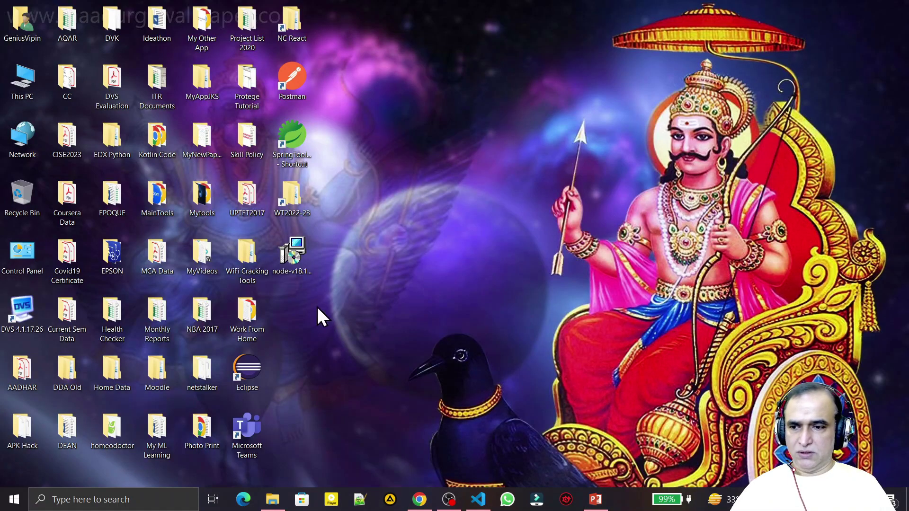
pyautogui.click(297, 248)
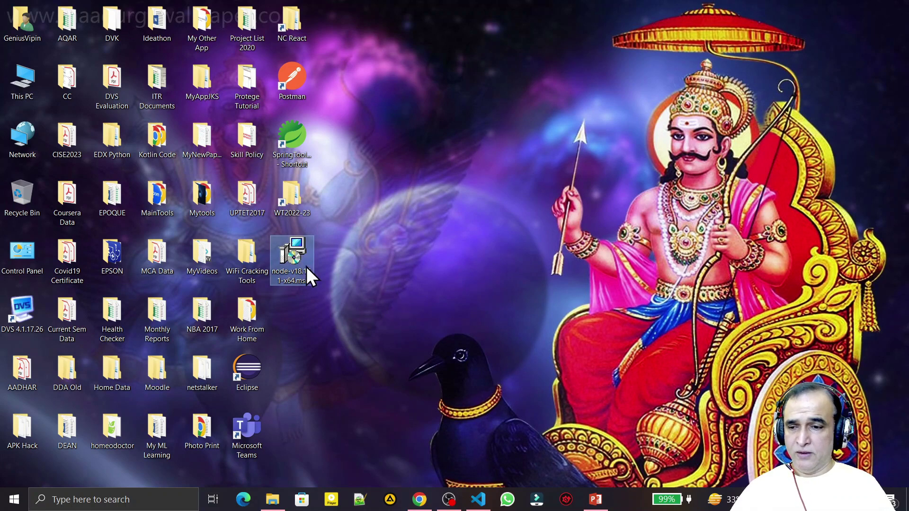
pyautogui.doubleClick(298, 253)
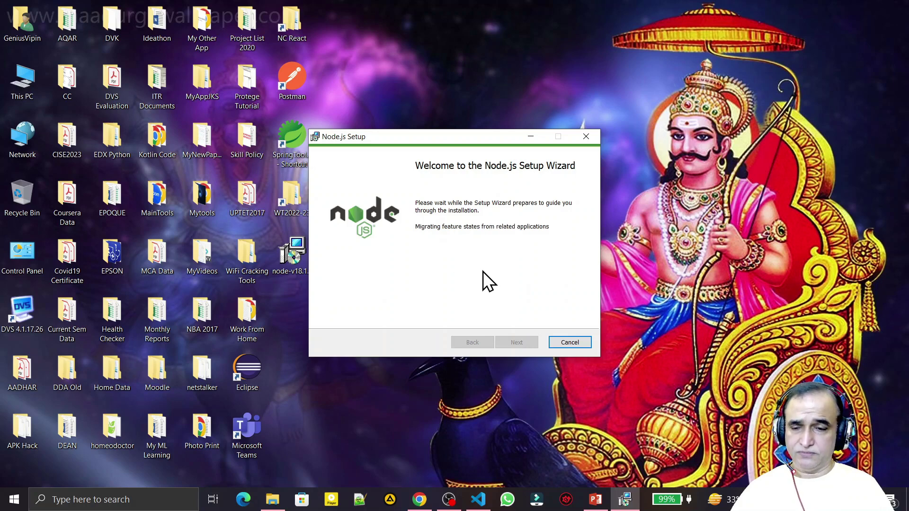
# Proceed past the setup wizard's welcome page and accept the terms of the Node.js license agreement.
pyautogui.click(516, 343)
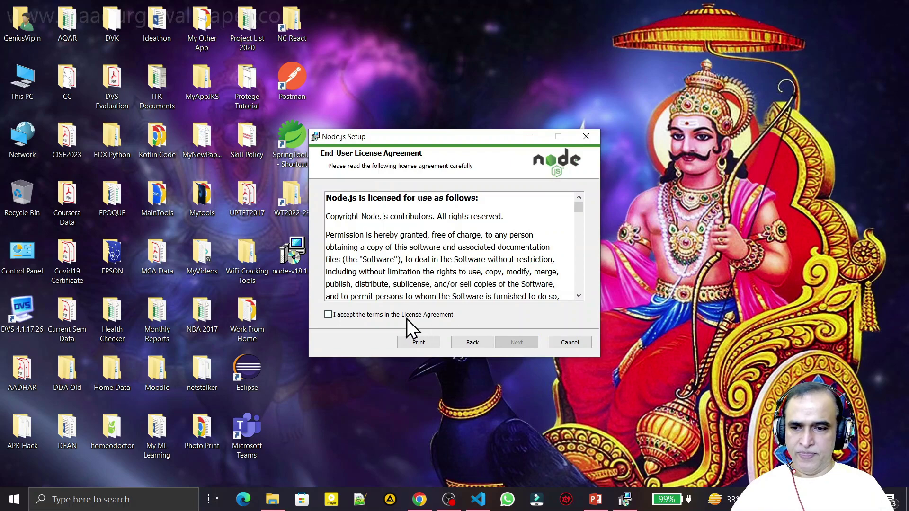
pyautogui.click(404, 314)
pyautogui.click(516, 342)
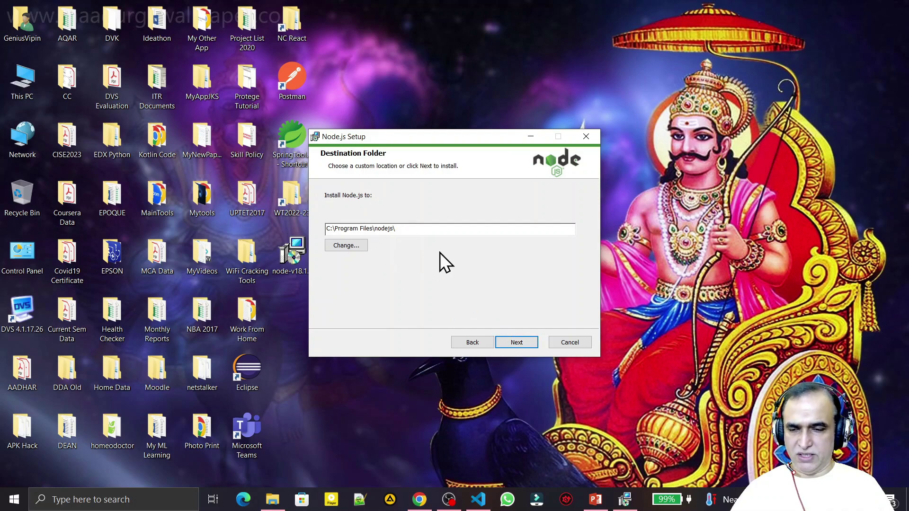
# Install Node.js to C:\Program Files\nodejs\ with the default features and without the extra native module tools.
pyautogui.click(521, 342)
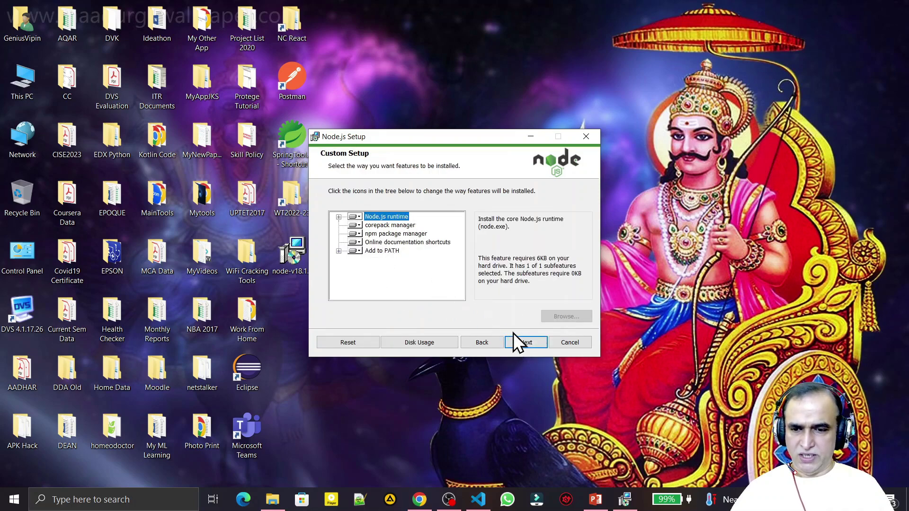
pyautogui.click(524, 343)
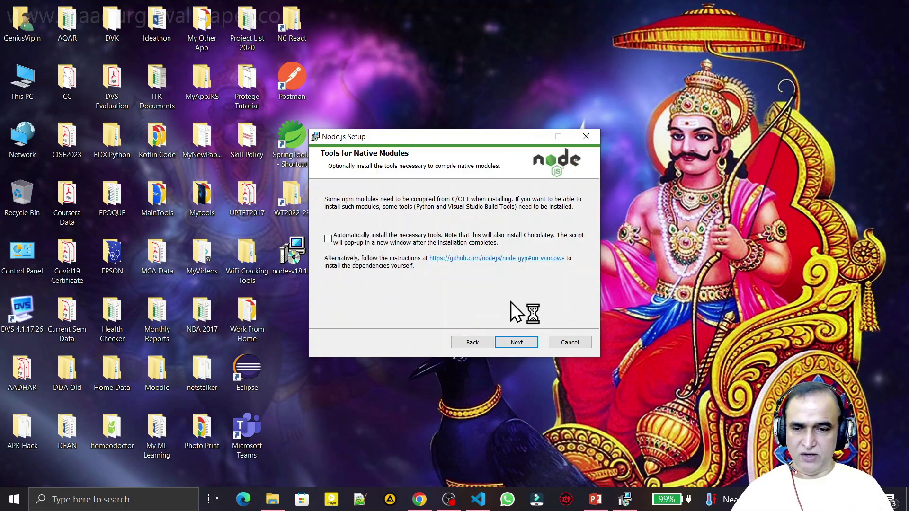
pyautogui.click(517, 343)
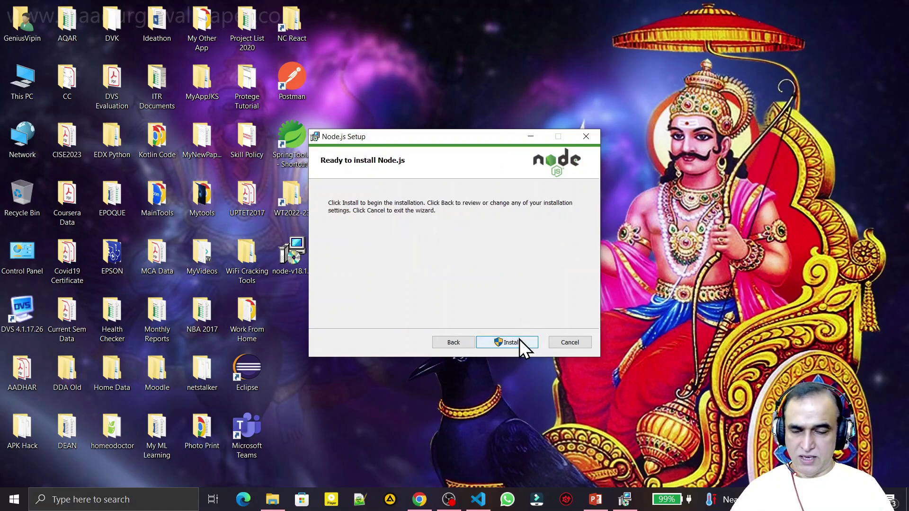
pyautogui.click(519, 340)
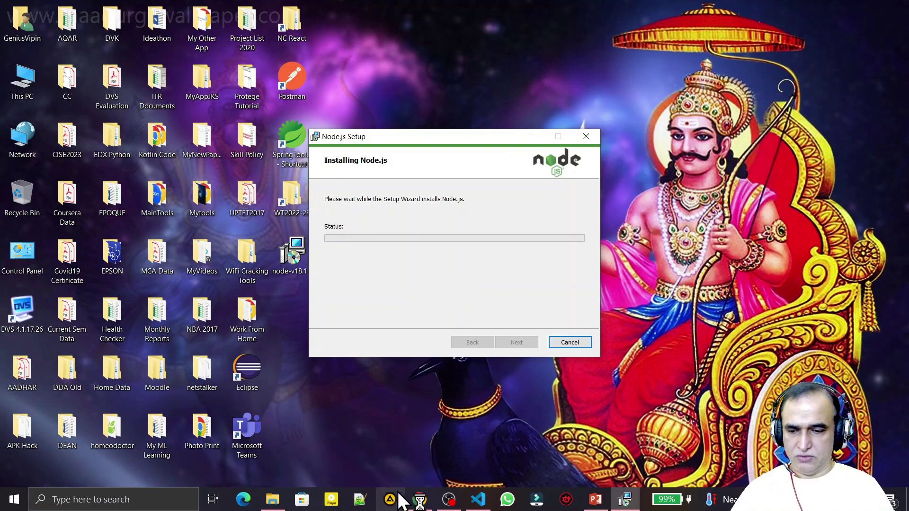
# Review the LTS download on the Node.js page and the Class 1 slide in PowerPoint while the installation runs.
pyautogui.click(416, 501)
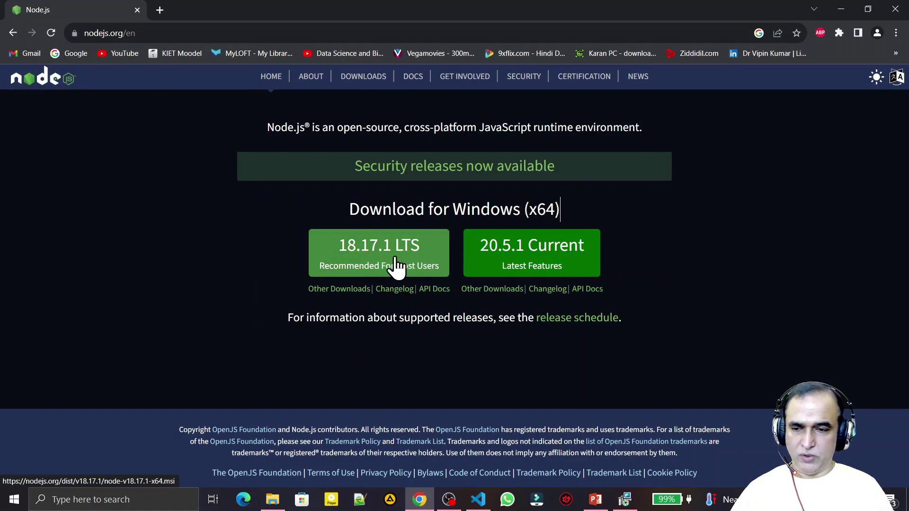
pyautogui.click(840, 10)
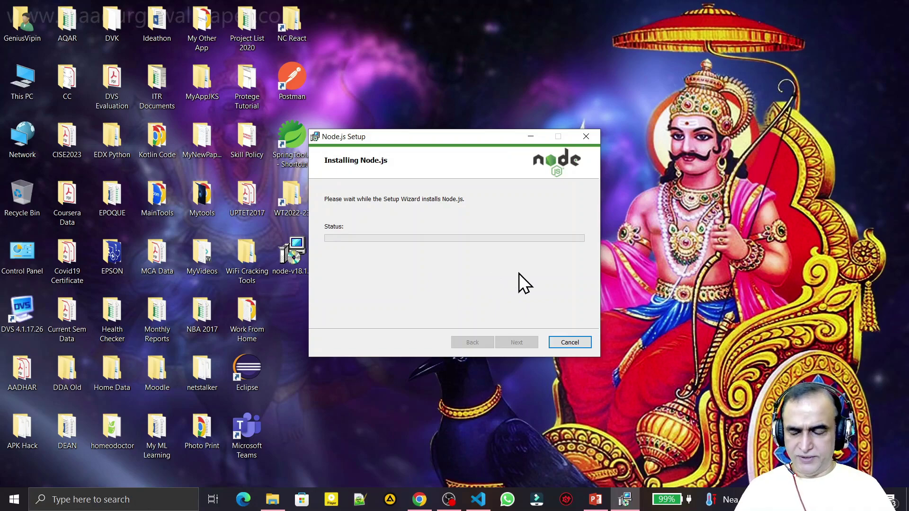
pyautogui.click(596, 500)
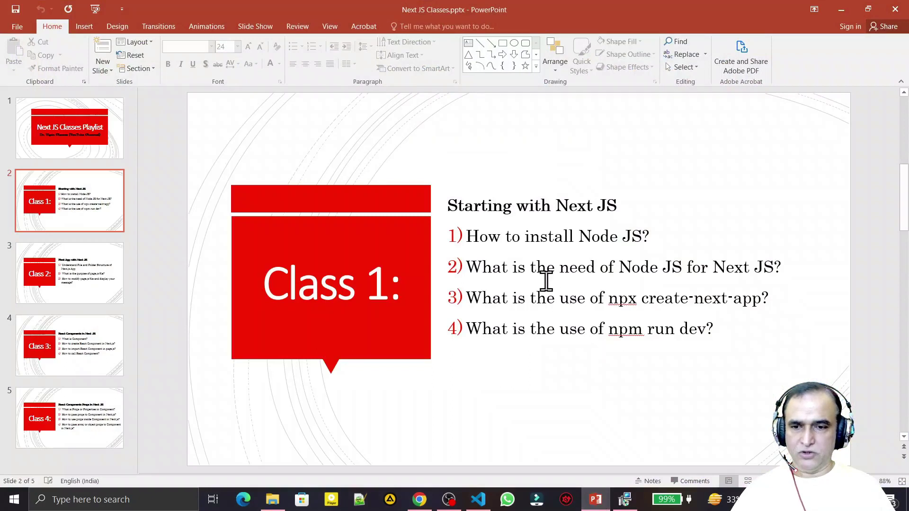
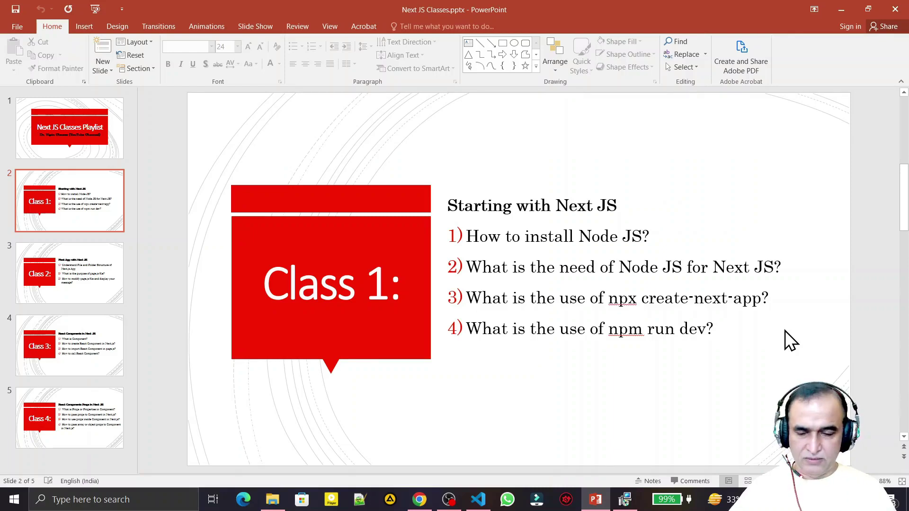
# Finish the Node.js Setup wizard and move the installer file from the desktop to the Recycle Bin.
pyautogui.click(626, 500)
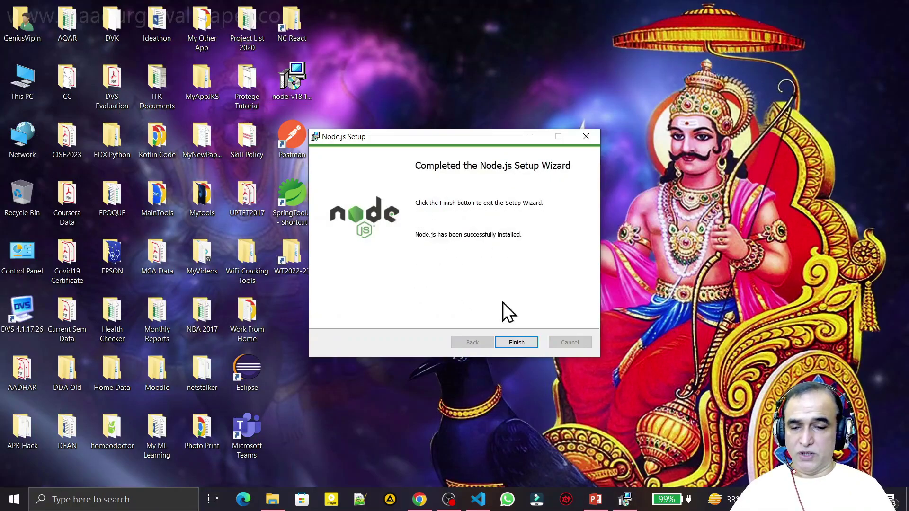
pyautogui.click(517, 343)
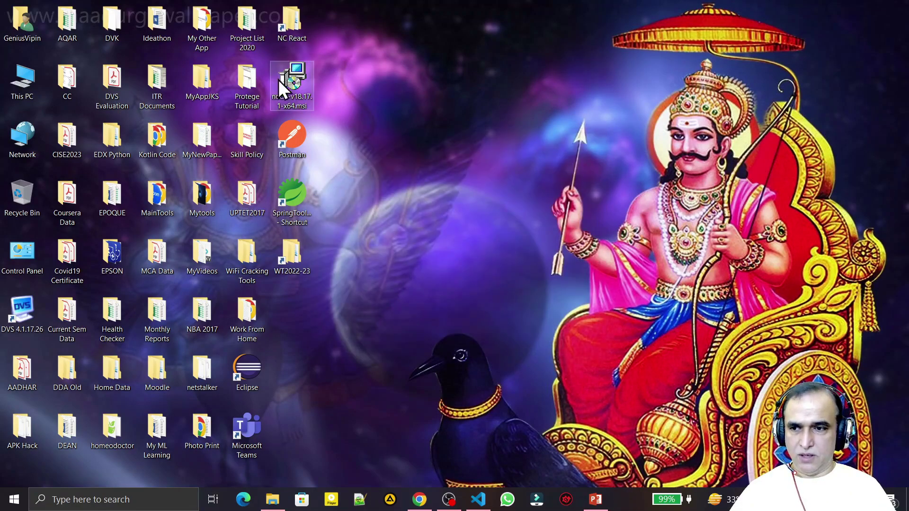
pyautogui.moveTo(291, 79); pyautogui.dragTo(21, 190)
pyautogui.rightClick(21, 190)
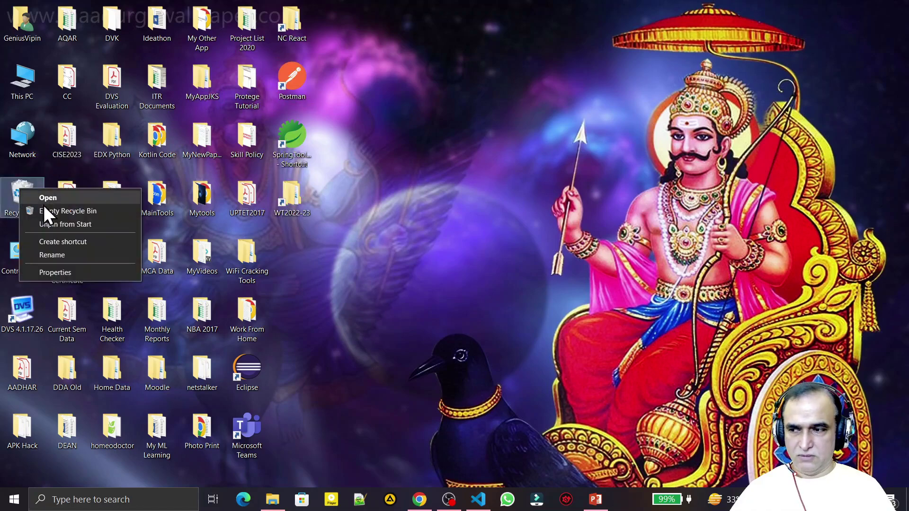
pyautogui.press('Escape')
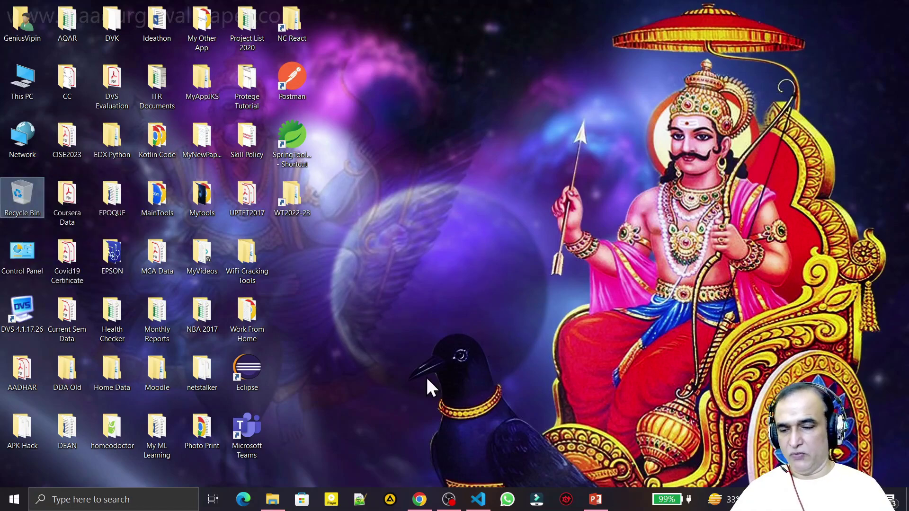
# Open a Command Prompt and check the installed Node.js version with node -v.
pyautogui.click(396, 381)
pyautogui.press('super+r')
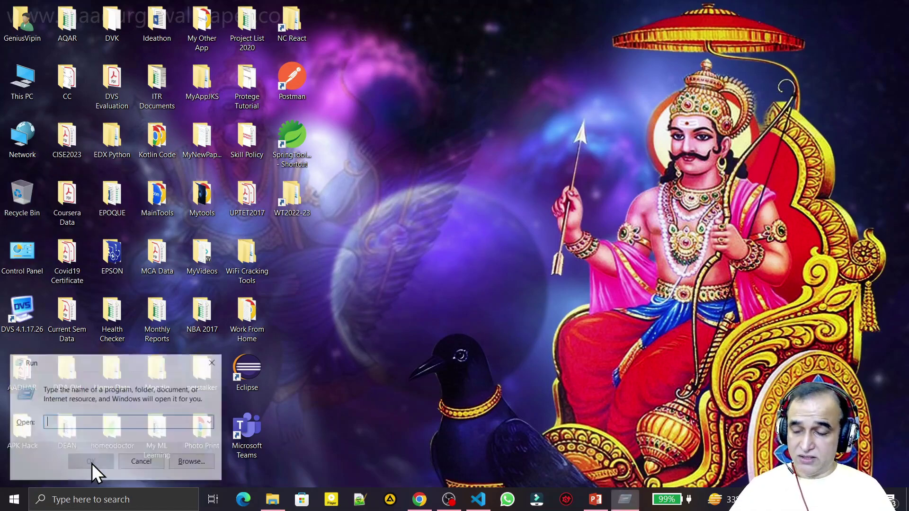
pyautogui.write('cmd')
pyautogui.press('Return')
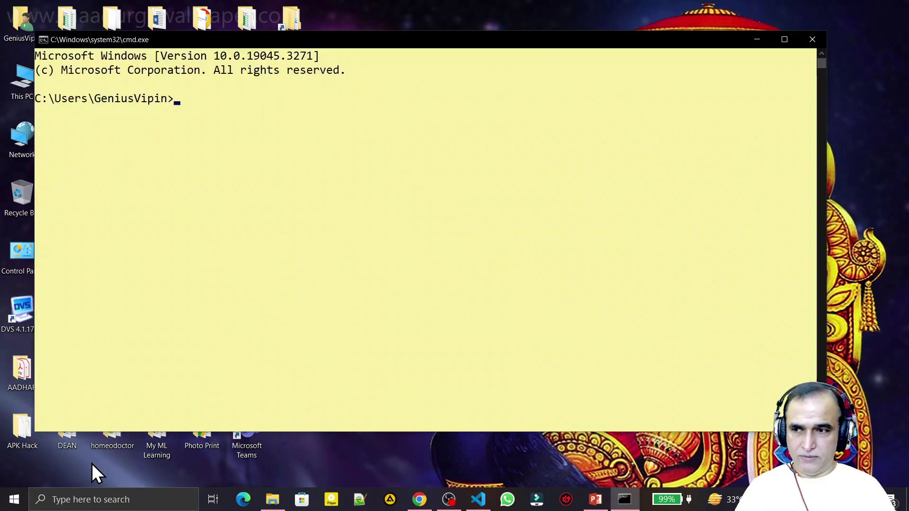
pyautogui.write('node -v')
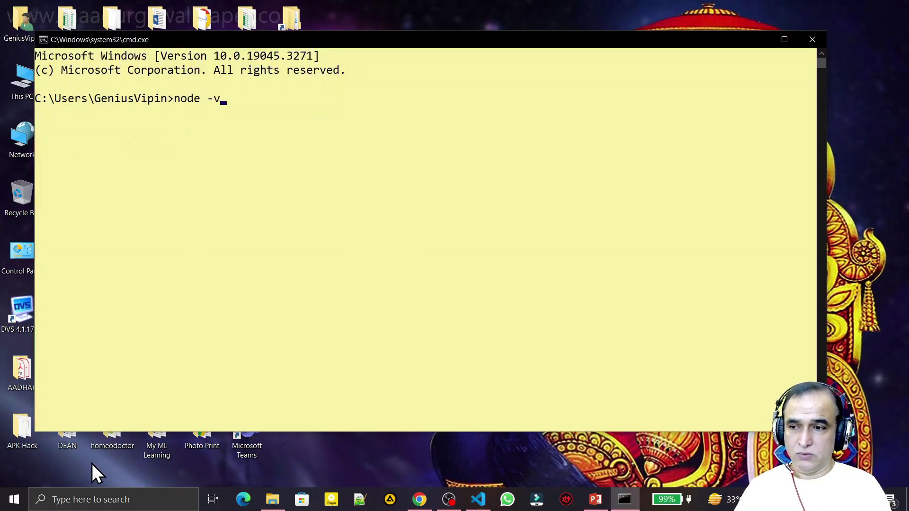
pyautogui.press('Return')
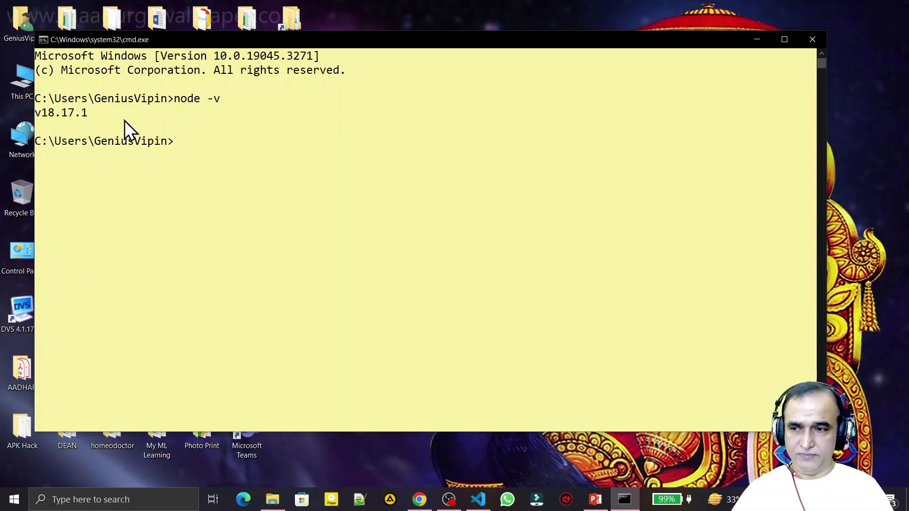
# Compare the reported Node.js version with the LTS release on the website, and close the Command Prompt.
pyautogui.click(420, 499)
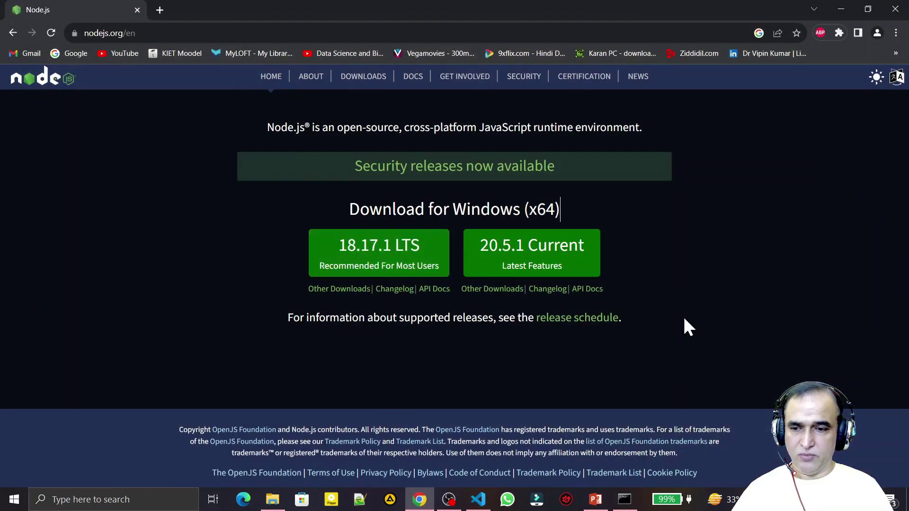
pyautogui.click(842, 9)
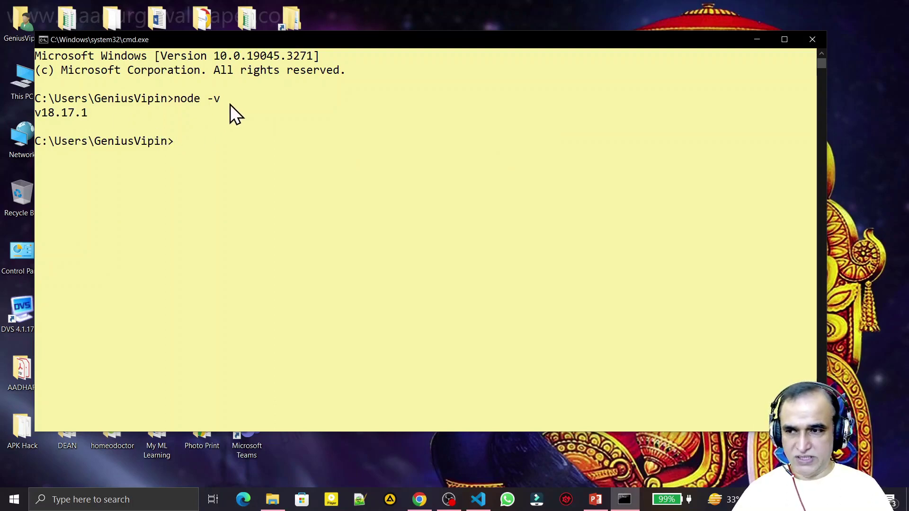
pyautogui.moveTo(168, 98); pyautogui.dragTo(233, 103)
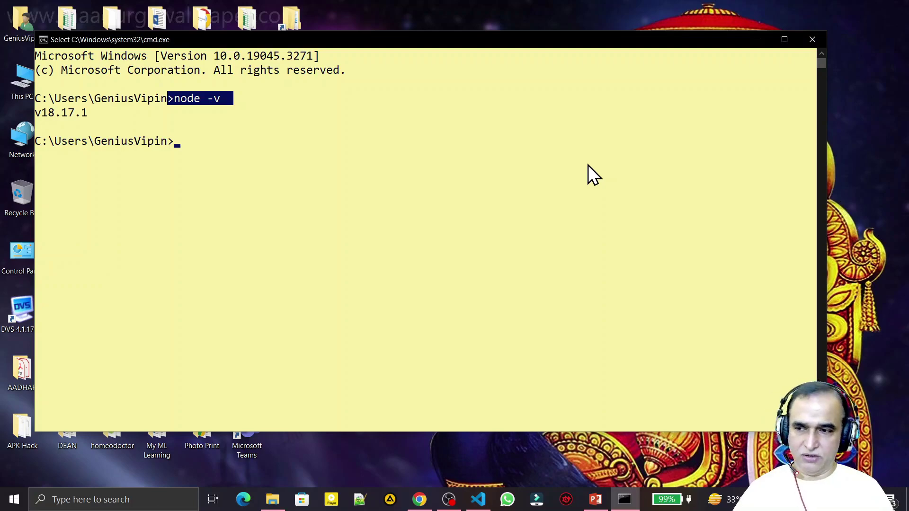
pyautogui.click(194, 146)
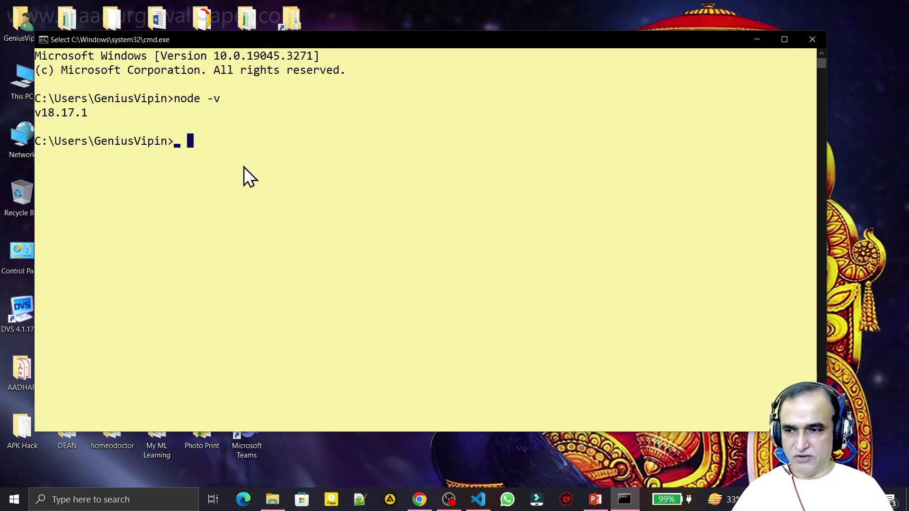
pyautogui.click(812, 41)
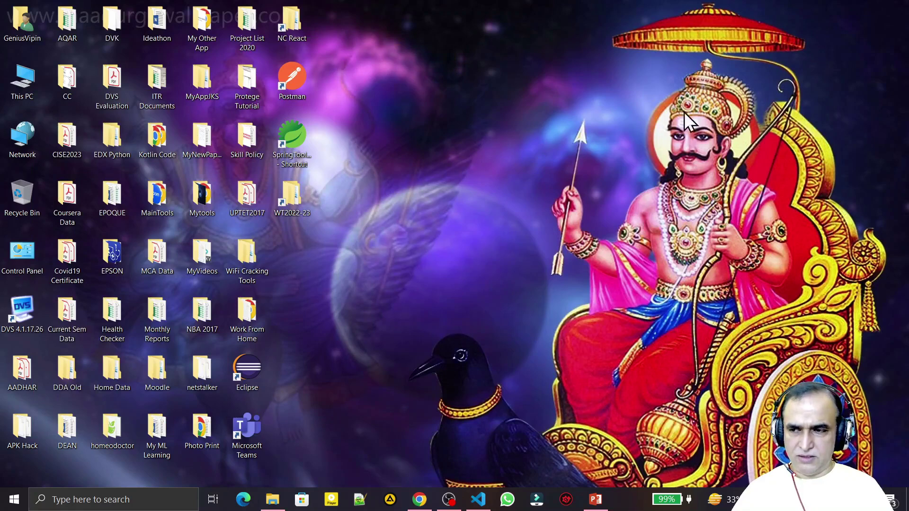
# Switch to Visual Studio Code and open the NEXT JS folder located under MyVideos\React\Coding.
pyautogui.click(479, 499)
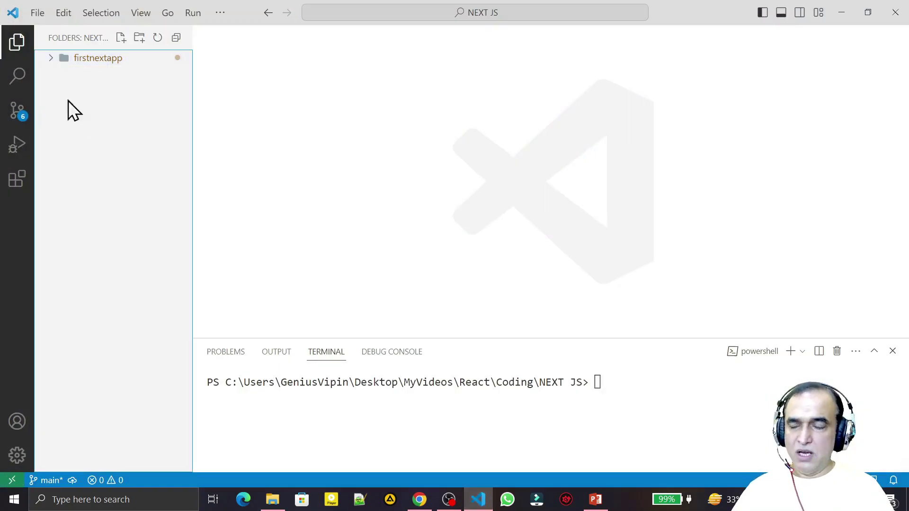
pyautogui.click(36, 14)
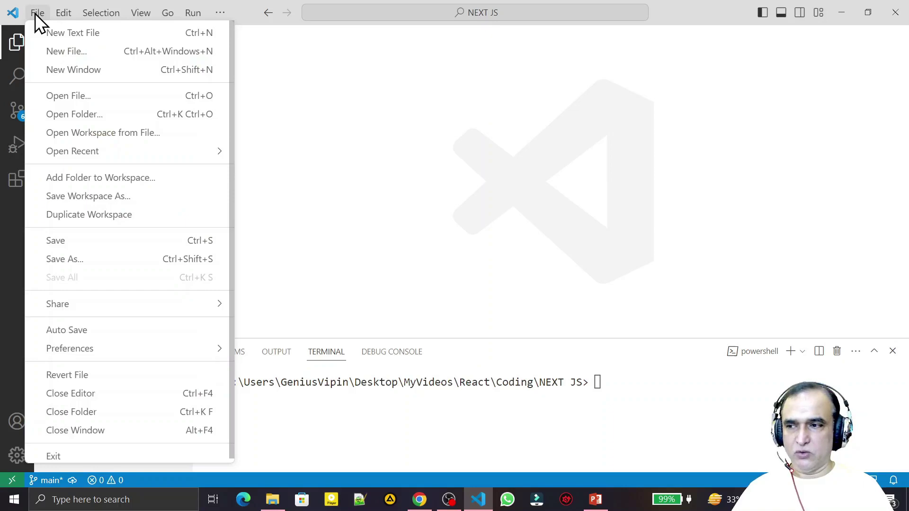
pyautogui.click(91, 114)
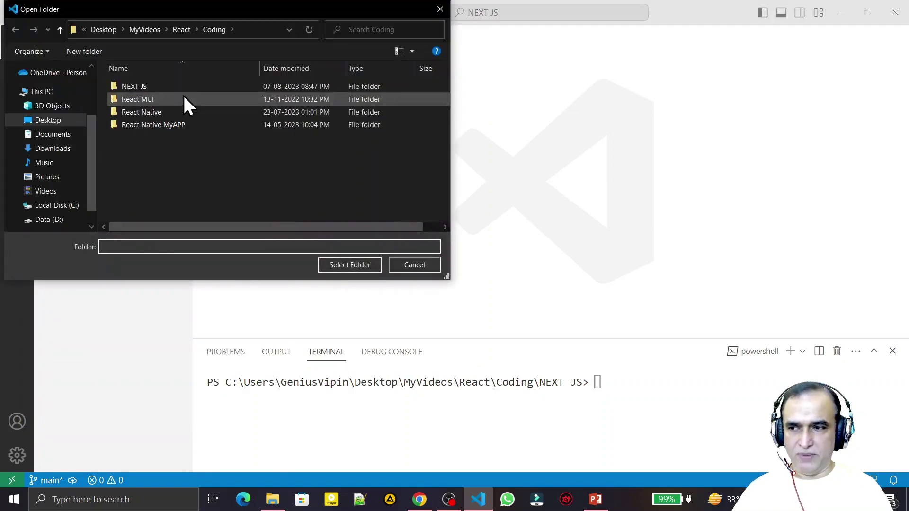
pyautogui.click(130, 87)
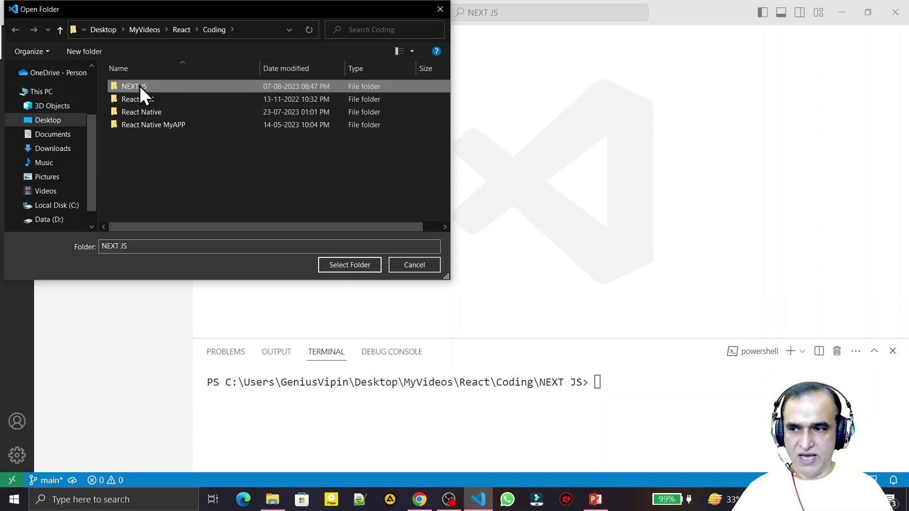
pyautogui.doubleClick(140, 86)
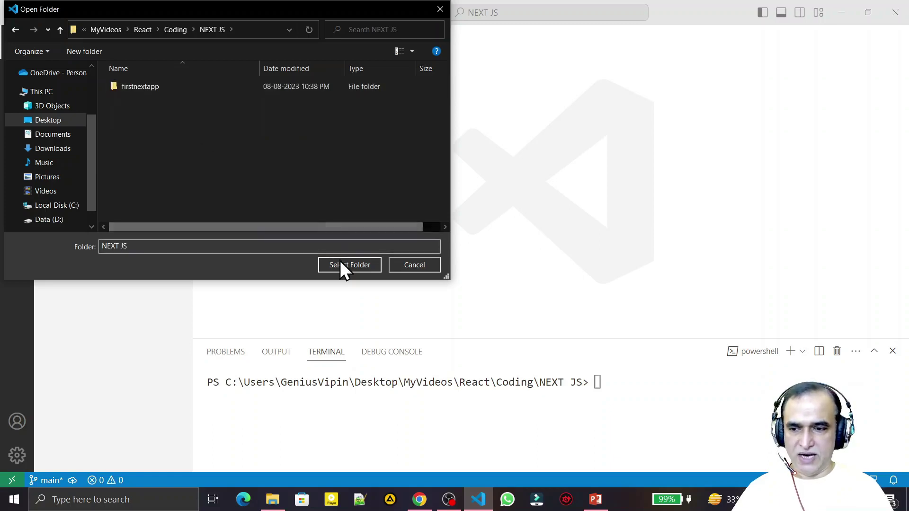
pyautogui.click(342, 264)
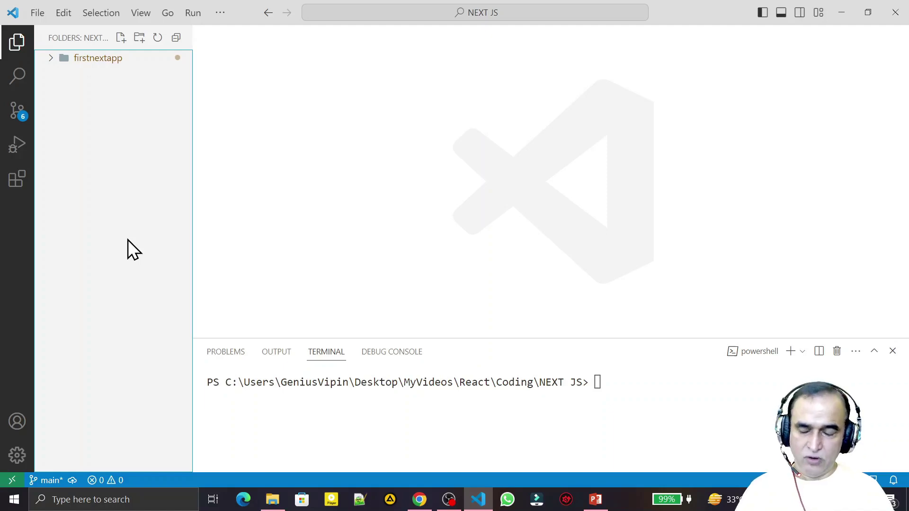
# Enlarge the integrated terminal panel and run npx create-next-app myyoutubeapp in the NEXT JS folder.
pyautogui.click(668, 390)
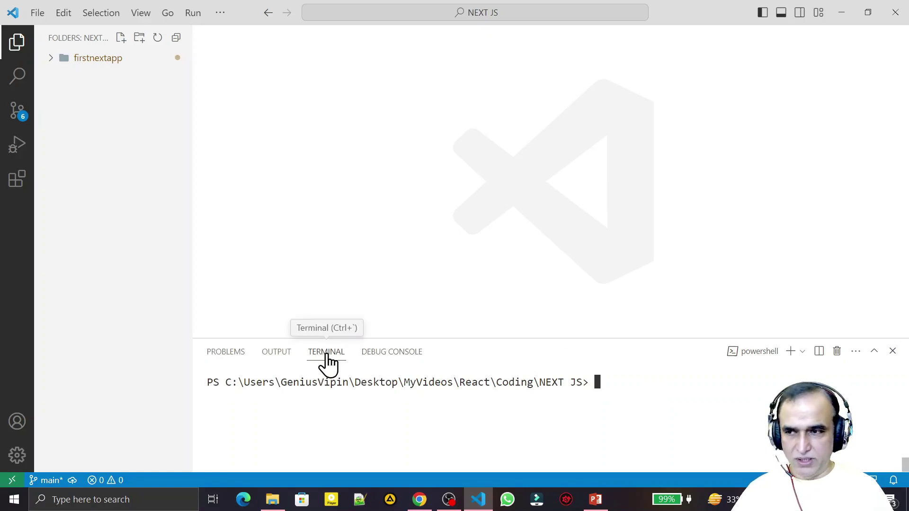
pyautogui.click(220, 13)
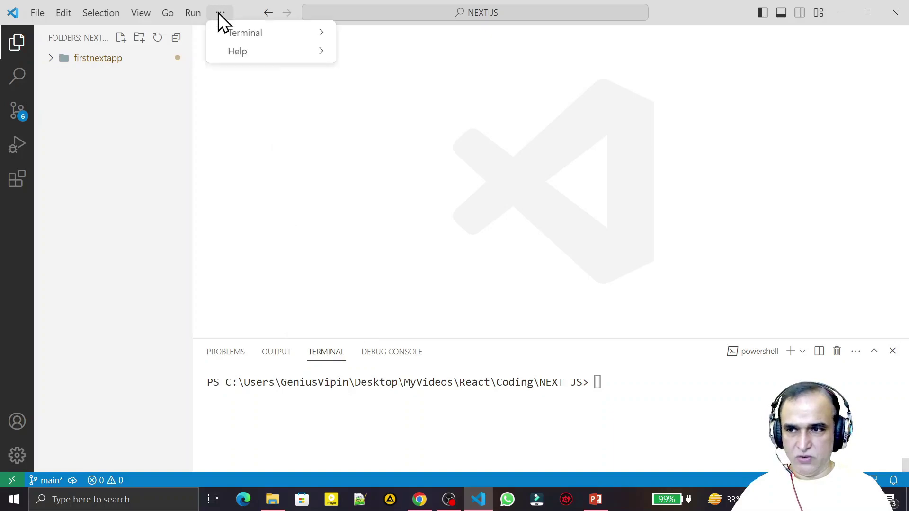
pyautogui.moveTo(257, 38)
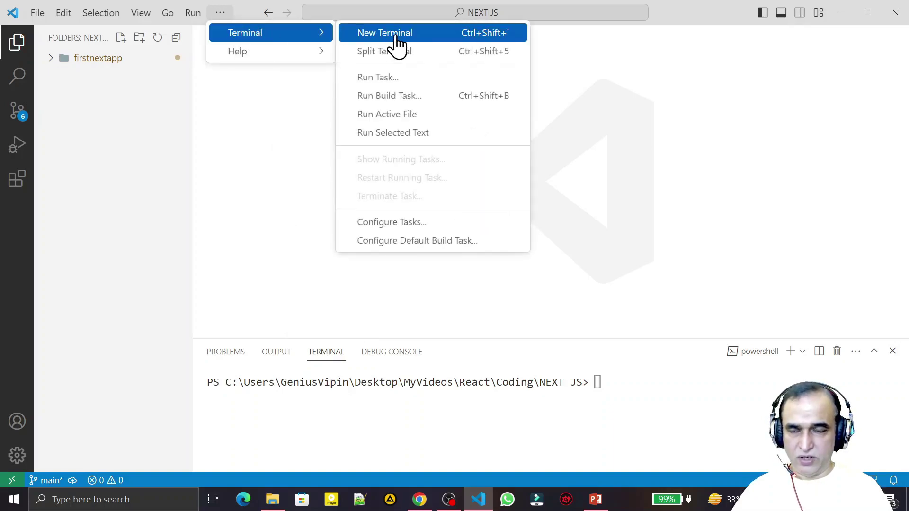
pyautogui.click(616, 376)
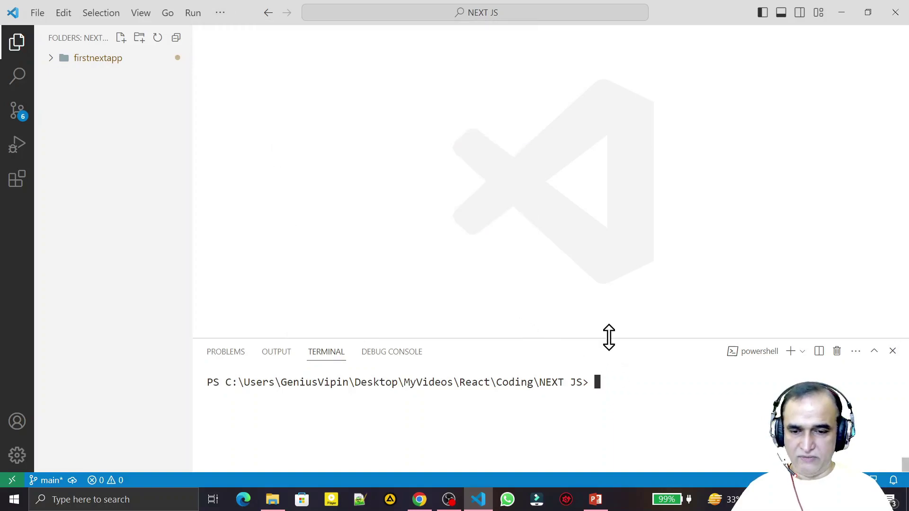
pyautogui.moveTo(609, 338); pyautogui.dragTo(600, 303)
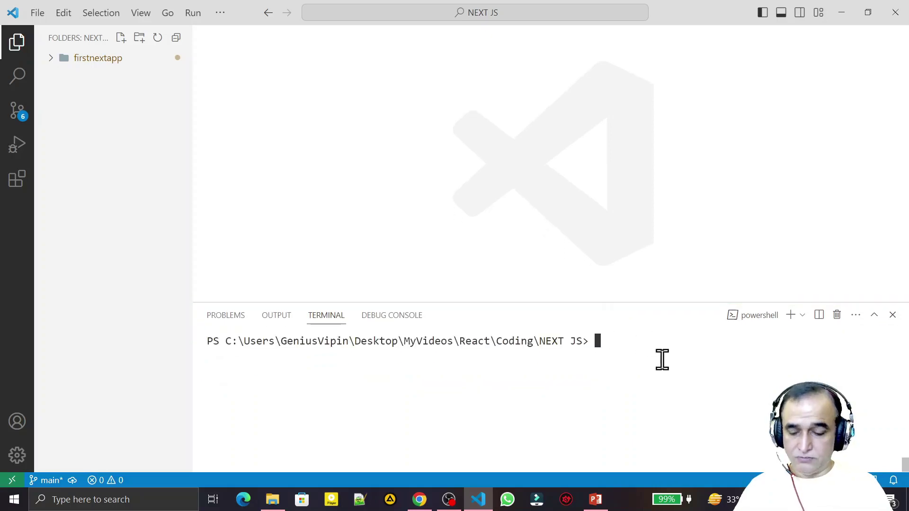
pyautogui.write('npx ')
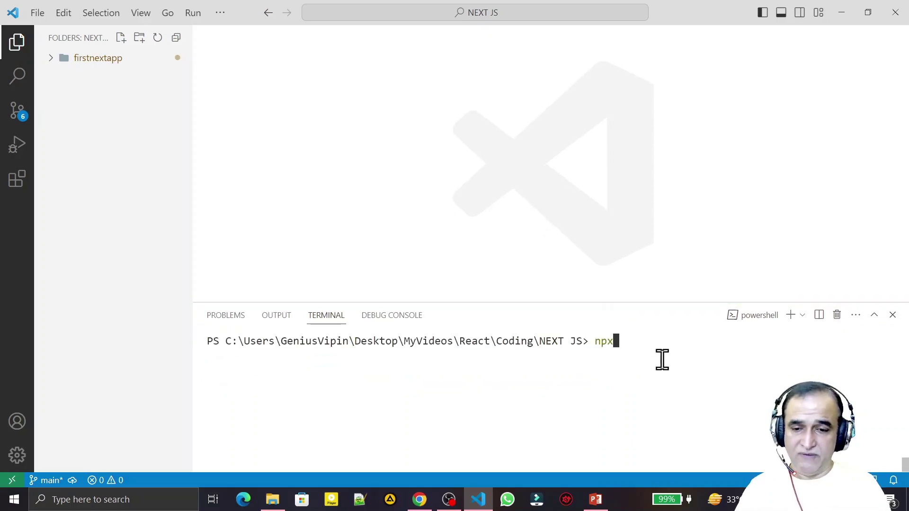
pyautogui.write('create-next-app')
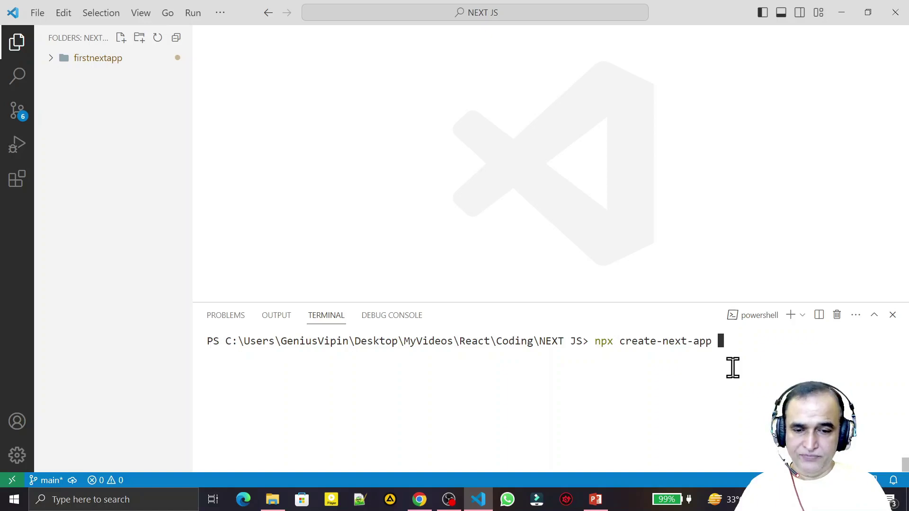
pyautogui.write('myyout')
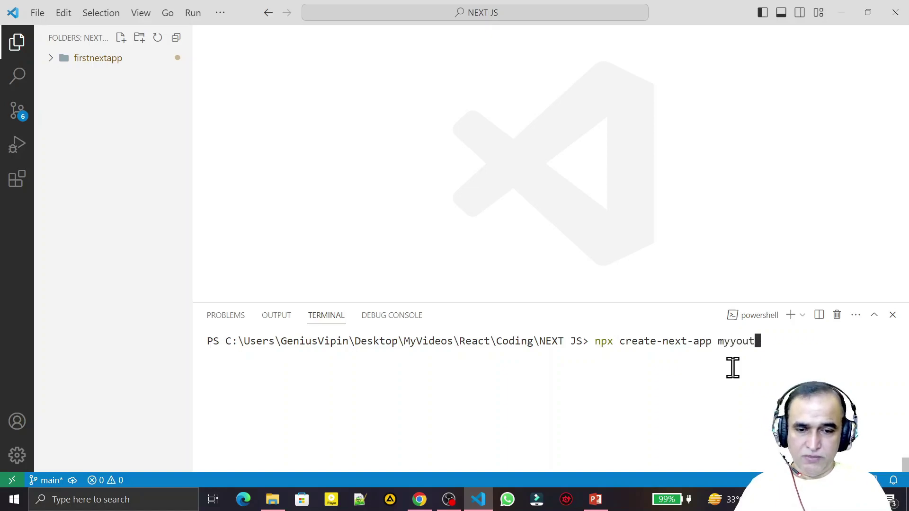
pyautogui.write('ubeapp')
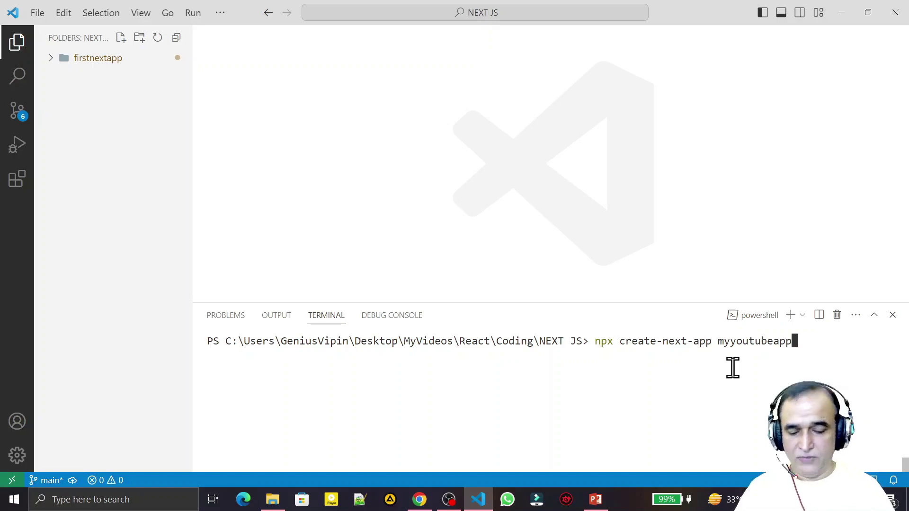
pyautogui.press('Return')
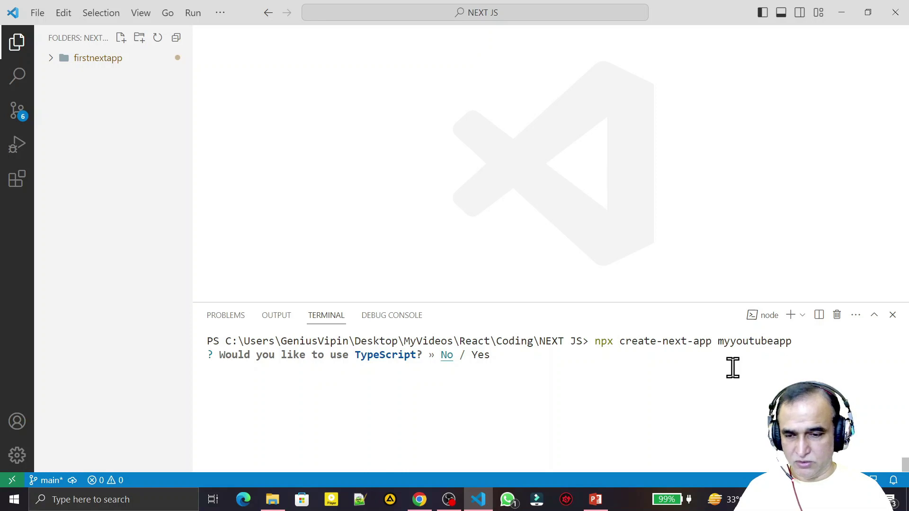
# Answer the setup prompts: TypeScript No, ESLint Yes, Tailwind CSS No, src/ directory No, App Router Yes, customize import alias Yes with @/*.
pyautogui.press('Return')
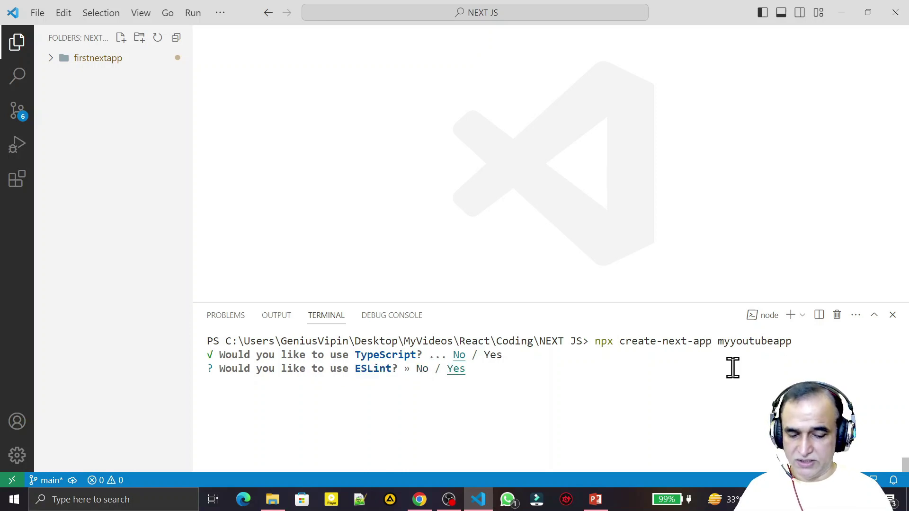
pyautogui.press('Return')
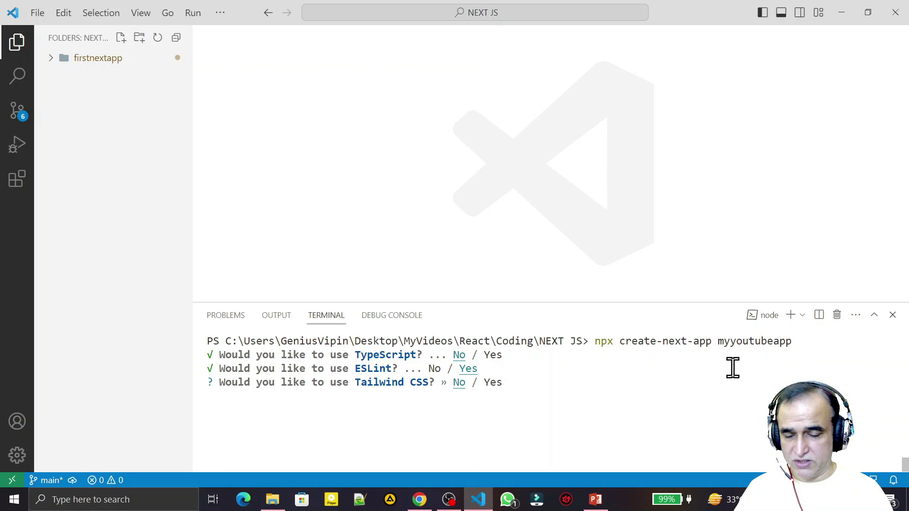
pyautogui.press('Return')
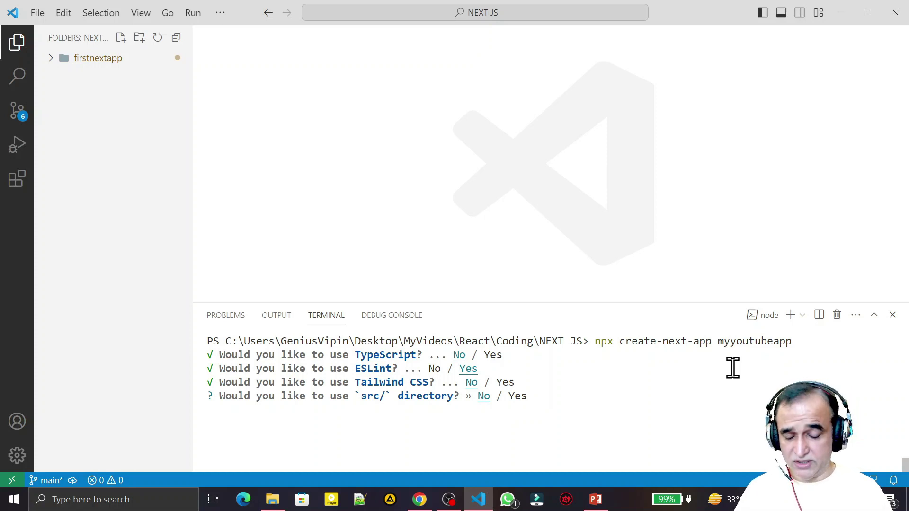
pyautogui.press('Return')
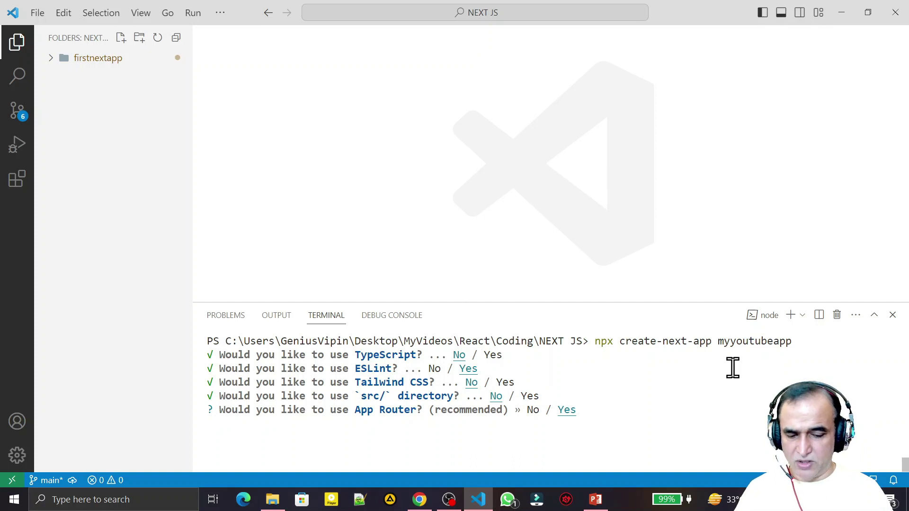
pyautogui.press('Return')
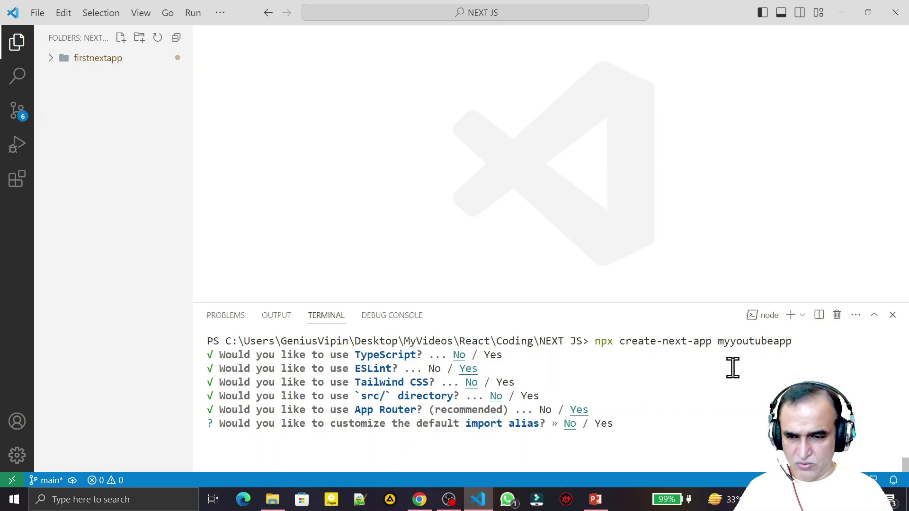
pyautogui.press('Right')
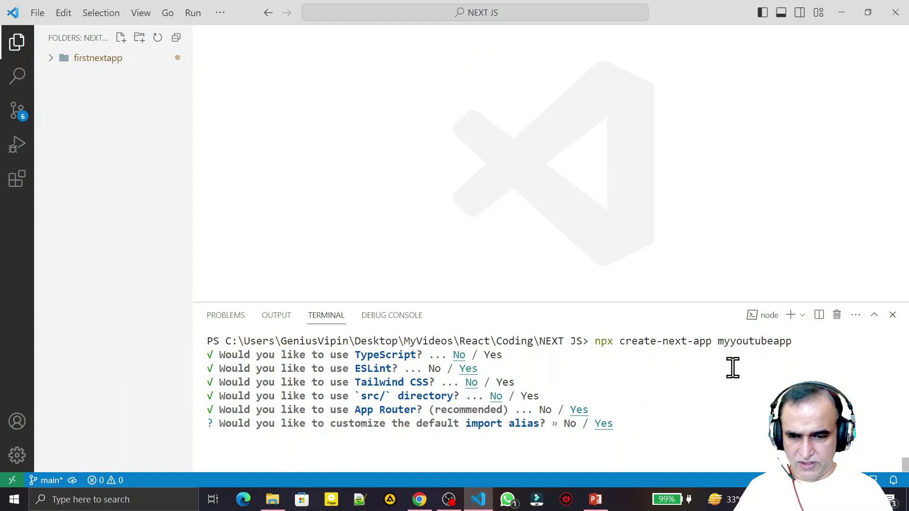
pyautogui.press('Return')
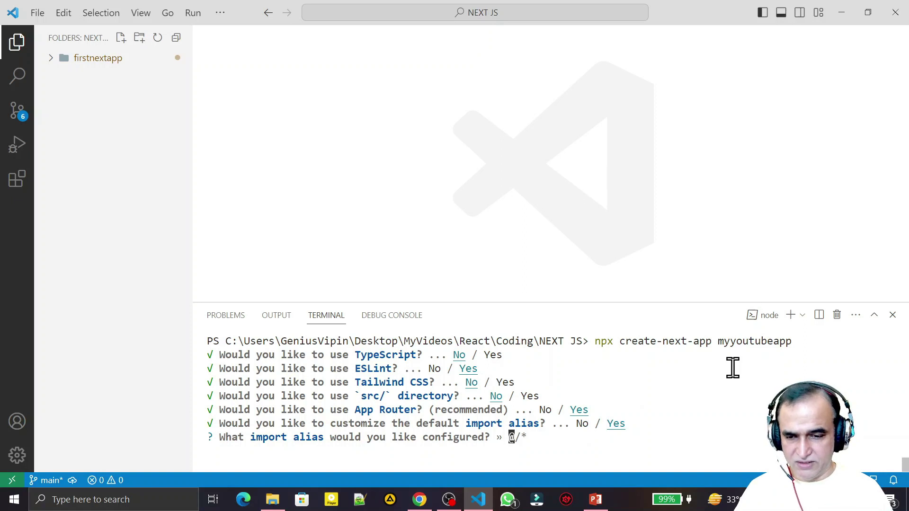
pyautogui.press('Return')
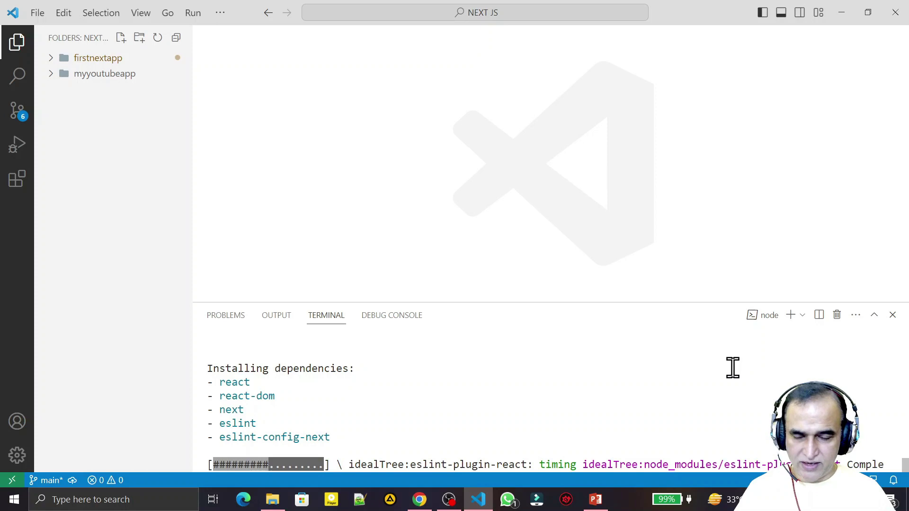
# Switch to PowerPoint to review the Class 1 topics slide, and return to Visual Studio Code.
pyautogui.click(595, 504)
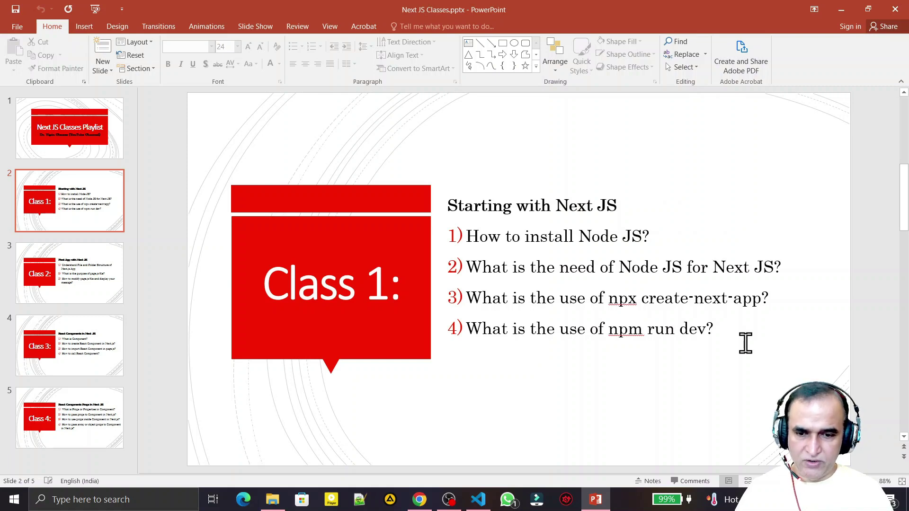
pyautogui.hotkey('alt', 'Tab')
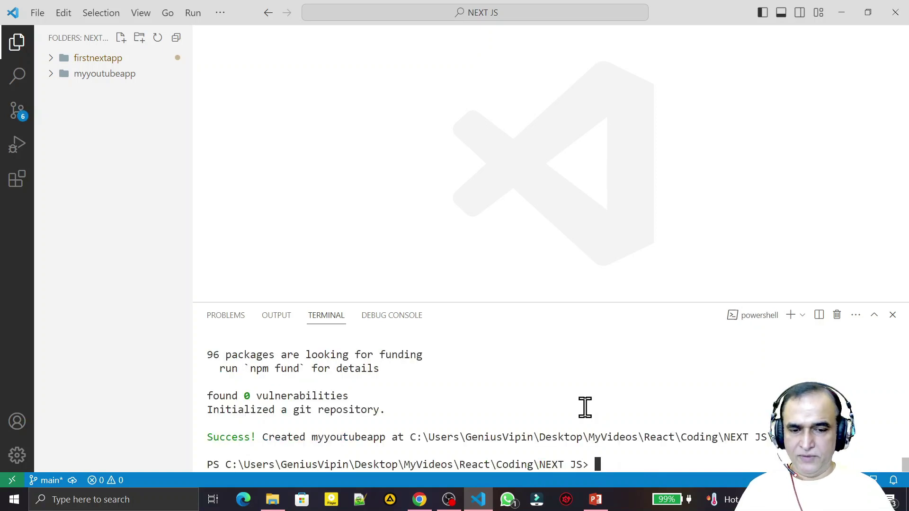
# Change the terminal's working directory to myyoutubeapp and clear the terminal output.
pyautogui.write('cd my')
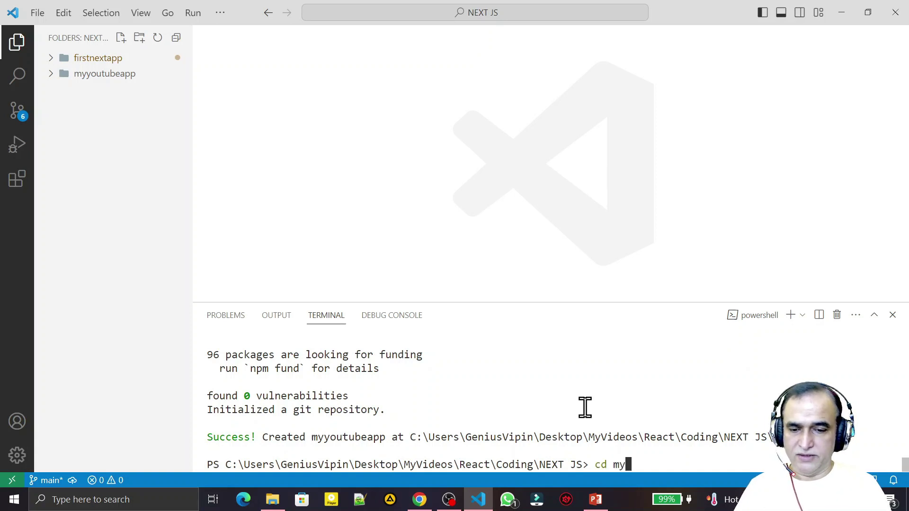
pyautogui.press('Tab')
pyautogui.press('Return')
pyautogui.hotkey('ctrl', 'l')
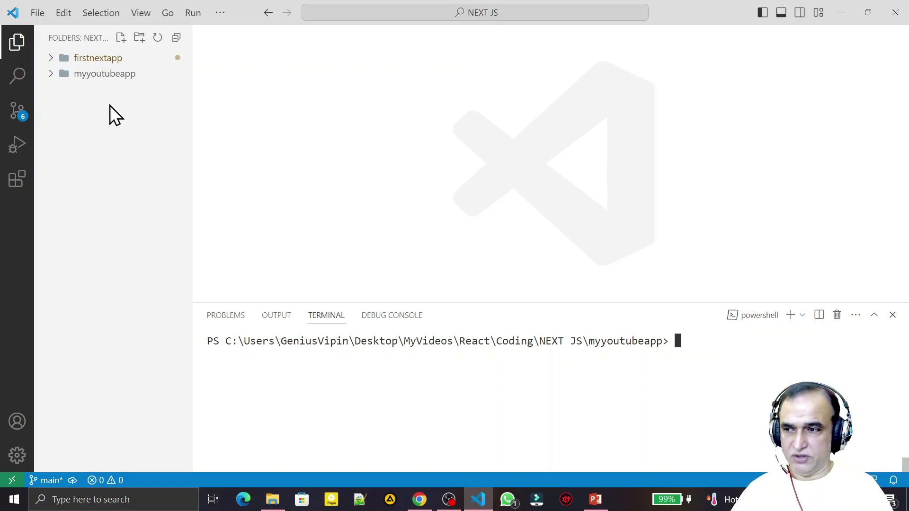
# Expand the myyoutubeapp project and its app folder, and open page.js to look through its code.
pyautogui.click(53, 76)
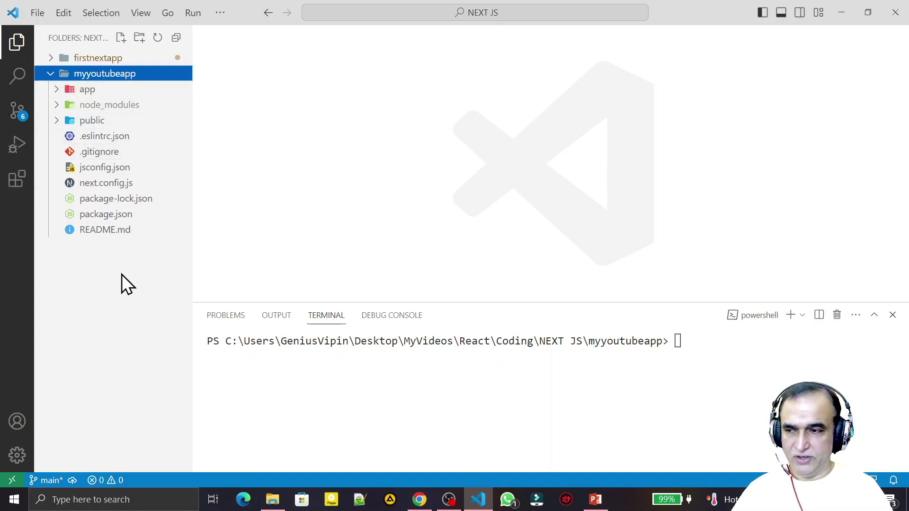
pyautogui.click(64, 90)
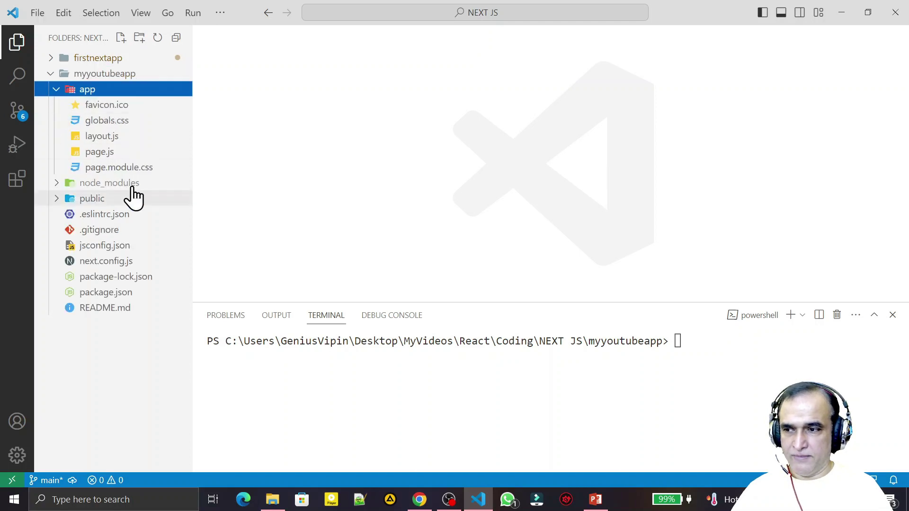
pyautogui.click(109, 152)
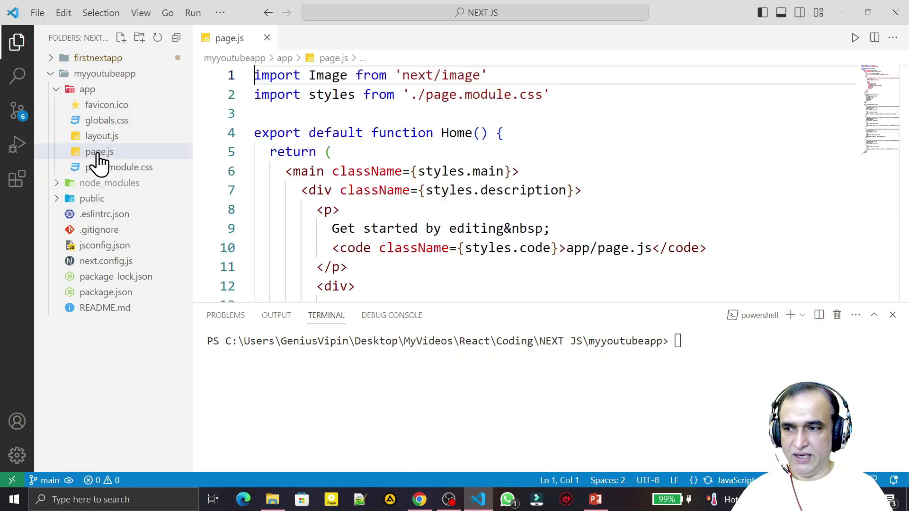
pyautogui.scroll(-5, 675, 209)
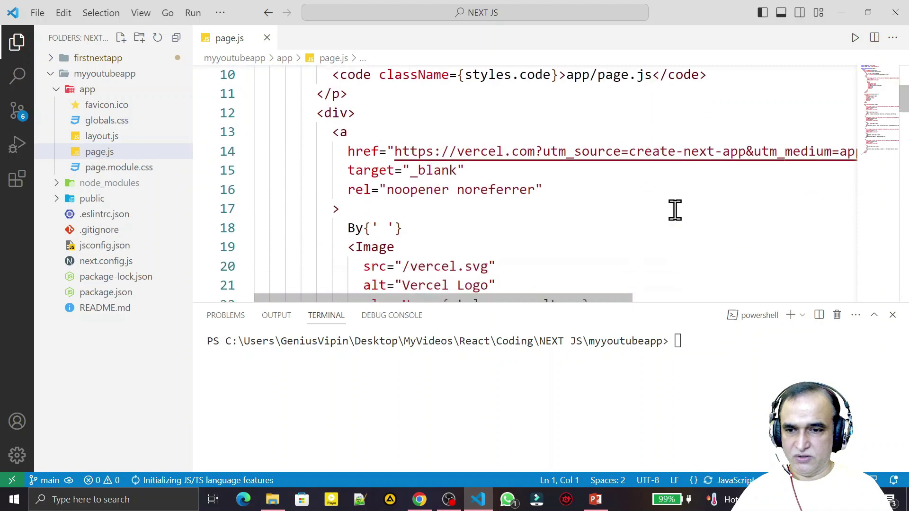
pyautogui.scroll(-1, 675, 210)
pyautogui.scroll(2, 675, 210)
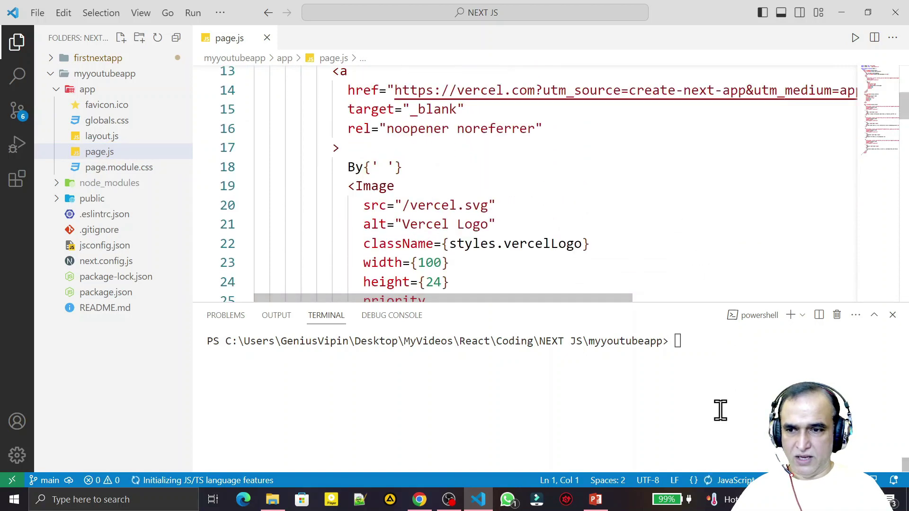
pyautogui.click(700, 386)
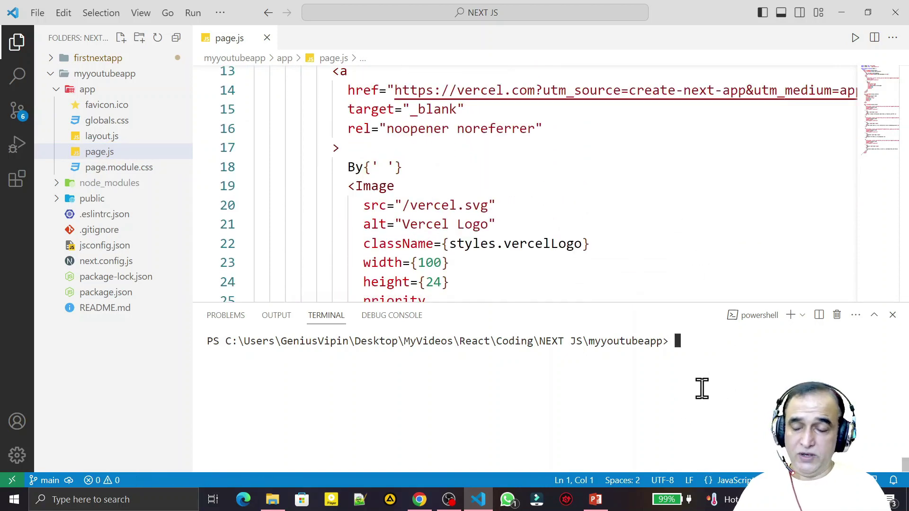
pyautogui.write('npm run')
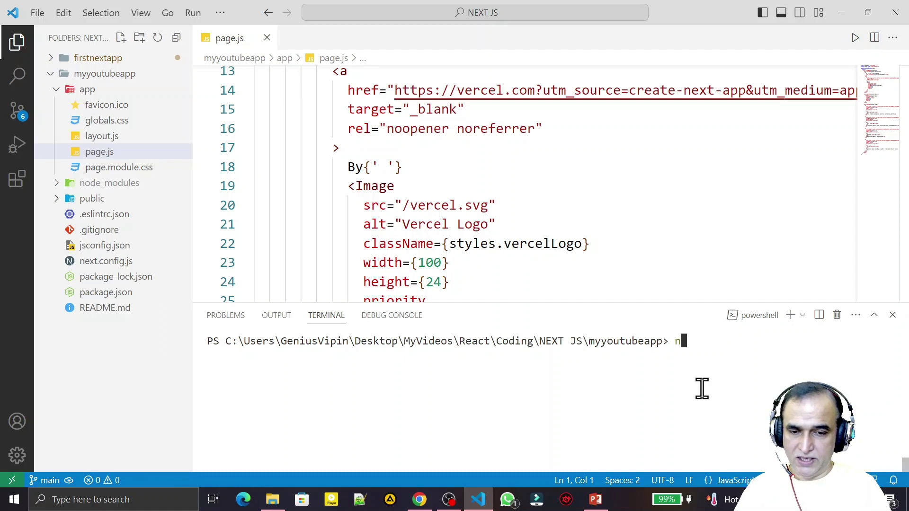
pyautogui.write(' dev')
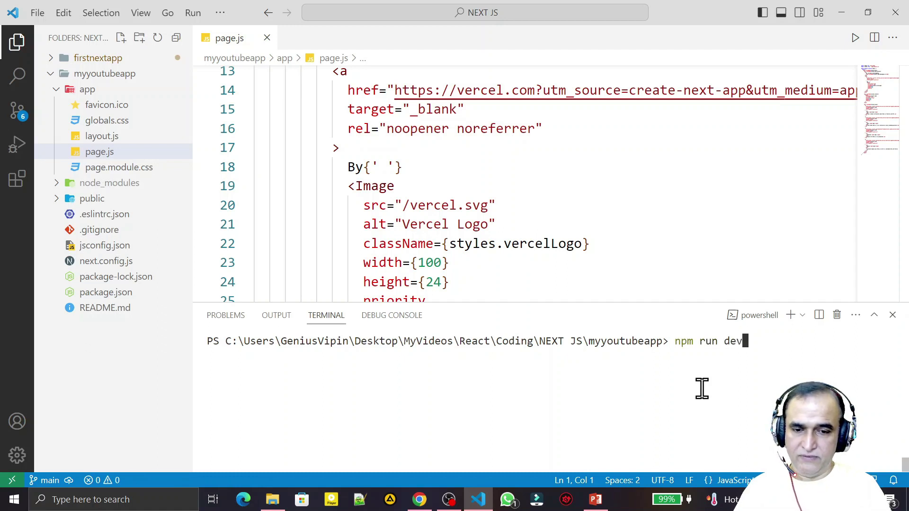
pyautogui.press('Return')
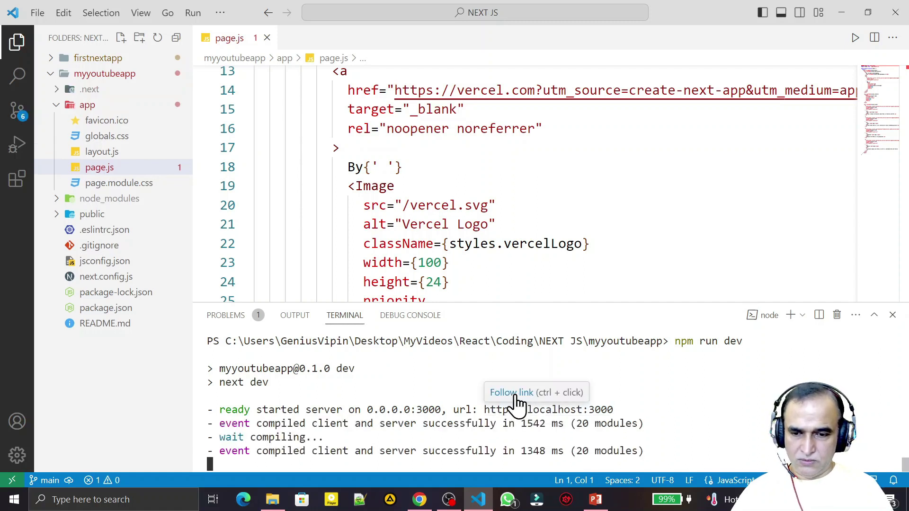
pyautogui.click(512, 394)
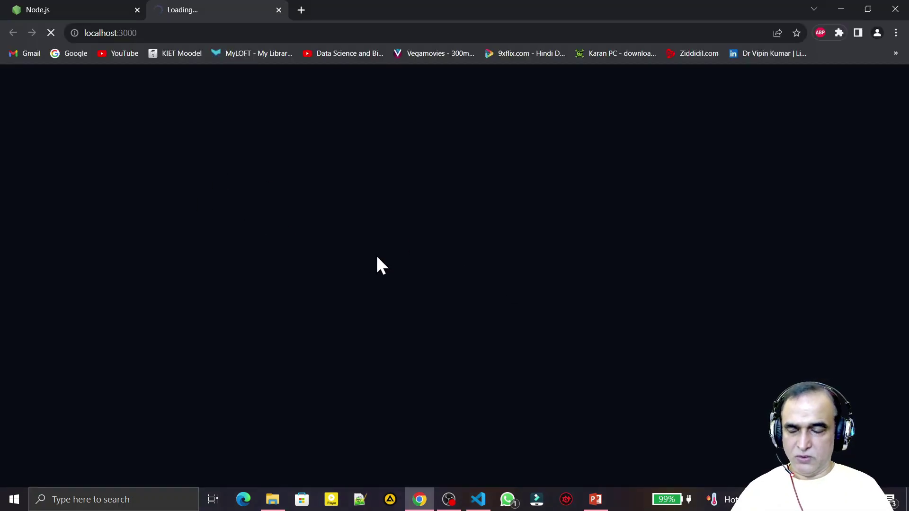
# Check the server's compile output in Visual Studio Code and look through the Next.js start page in Chrome.
pyautogui.click(479, 500)
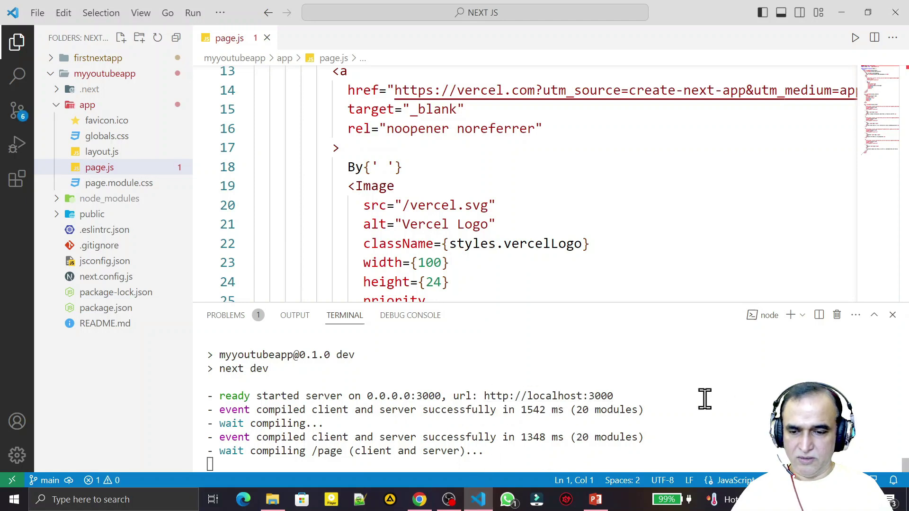
pyautogui.hotkey('alt', 'Tab')
pyautogui.scroll(-3, 582, 341)
pyautogui.scroll(3, 582, 347)
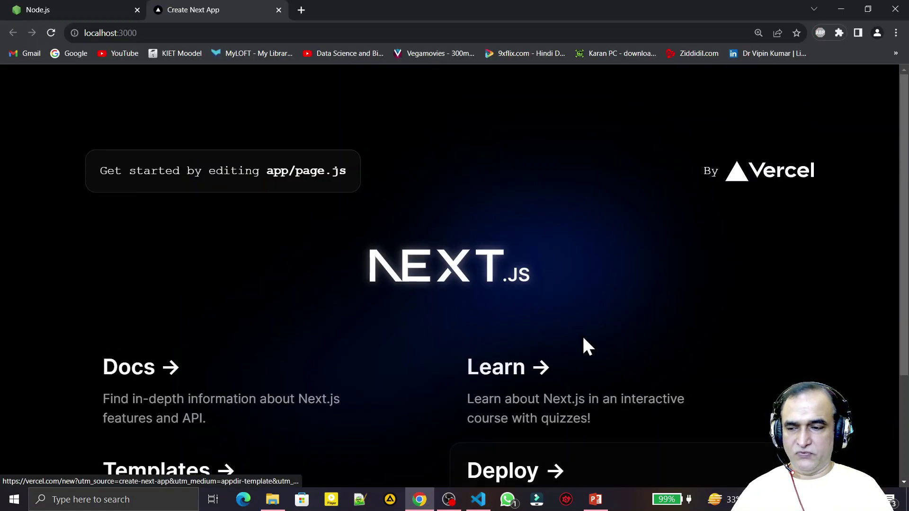
pyautogui.scroll(-3, 583, 347)
pyautogui.click(479, 500)
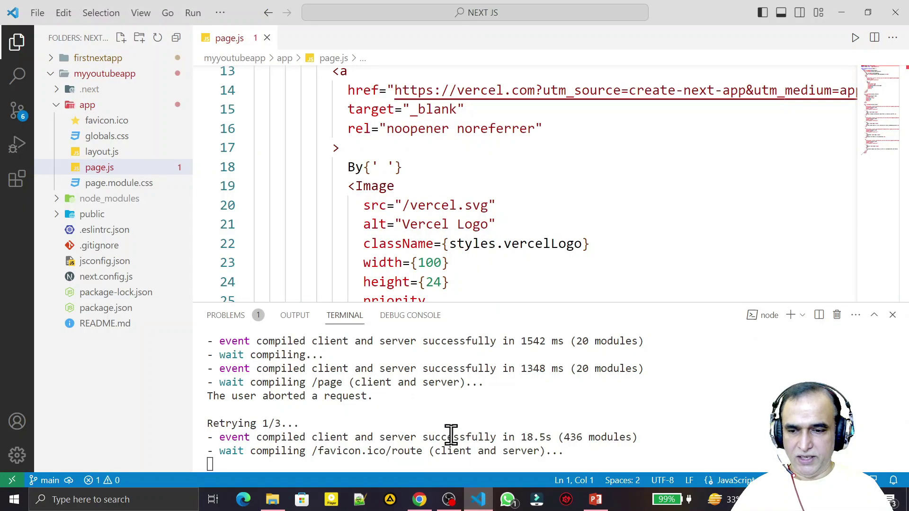
# Look back through the terminal output in Visual Studio Code and compare the page.js code with the start page at localhost:3000 in Chrome.
pyautogui.scroll(5, 687, 410)
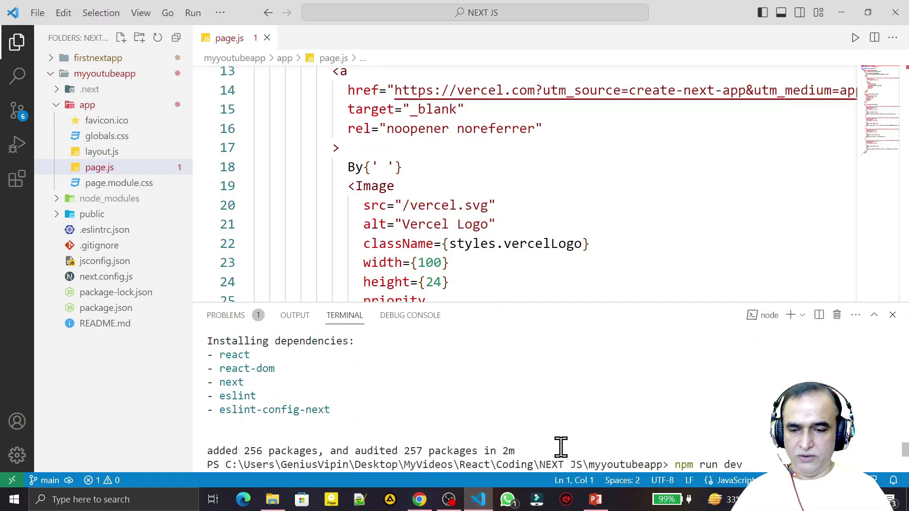
pyautogui.click(420, 502)
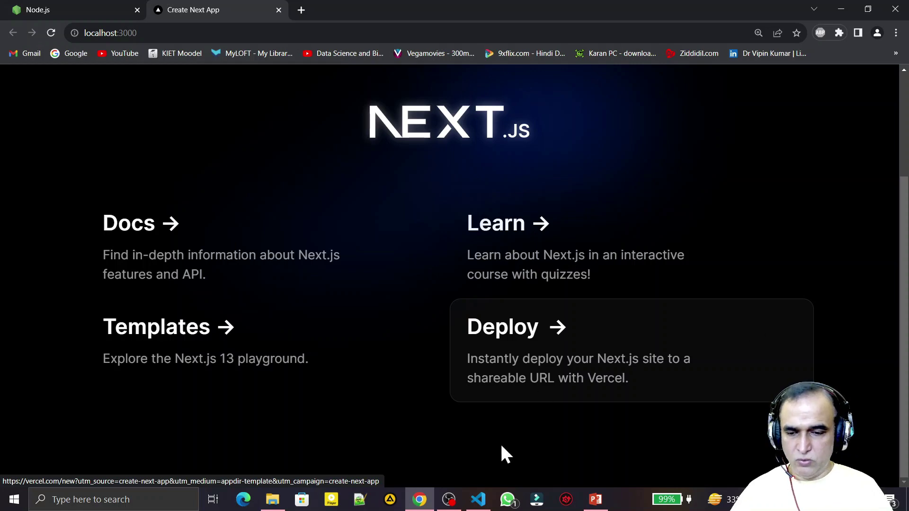
pyautogui.click(482, 506)
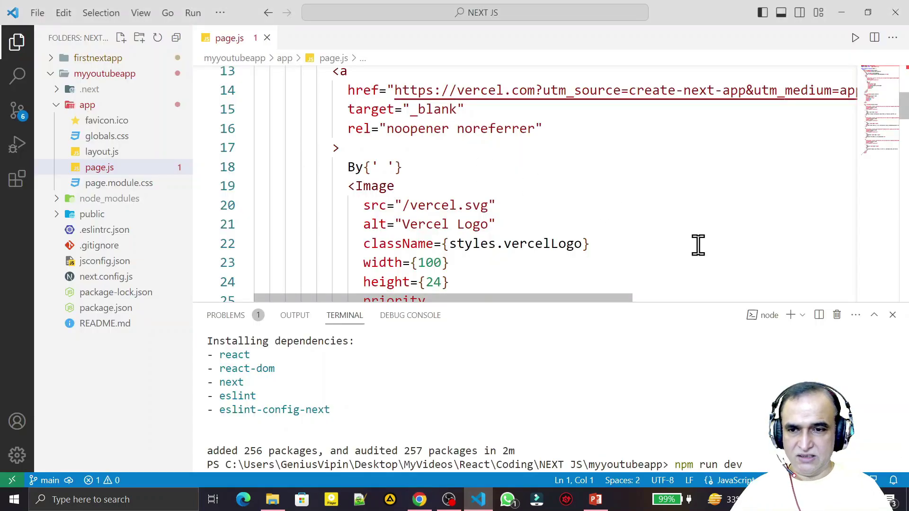
pyautogui.scroll(-1, 702, 244)
pyautogui.scroll(-5, 701, 244)
pyautogui.scroll(9, 701, 244)
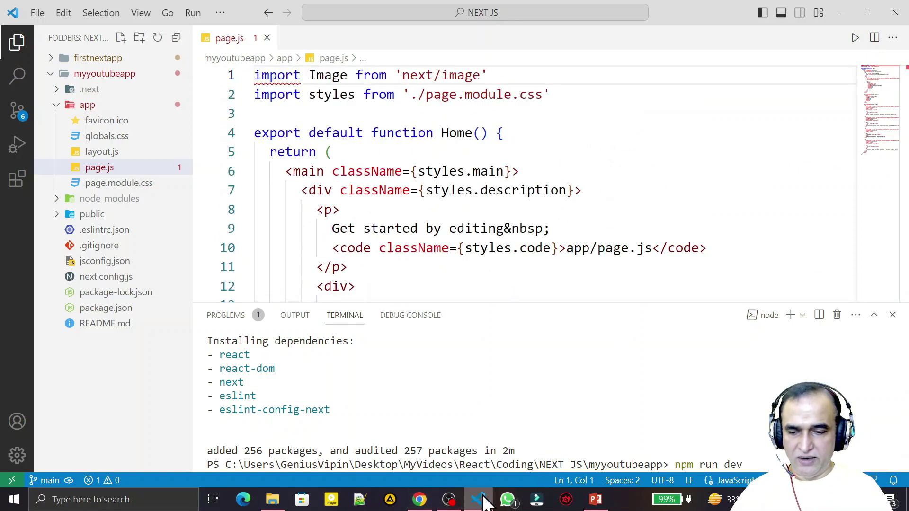
pyautogui.click(420, 501)
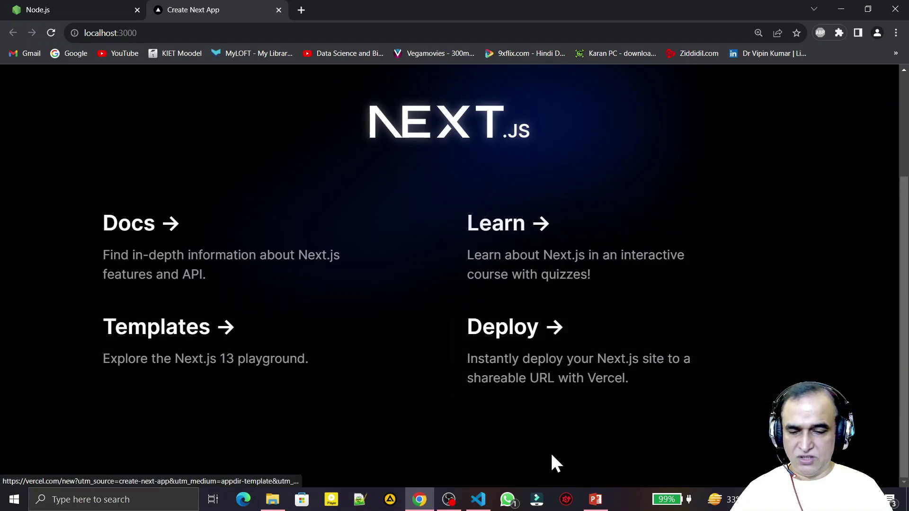
pyautogui.click(478, 499)
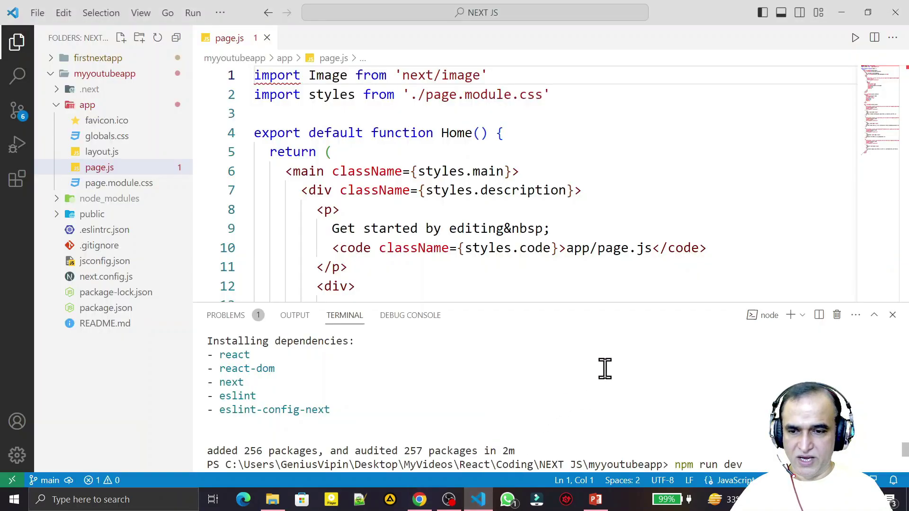
# Look over the page.js code once more, review the Class 1 topics slide in PowerPoint, and return to Visual Studio Code.
pyautogui.click(679, 213)
pyautogui.scroll(-5, 672, 212)
pyautogui.scroll(5, 653, 209)
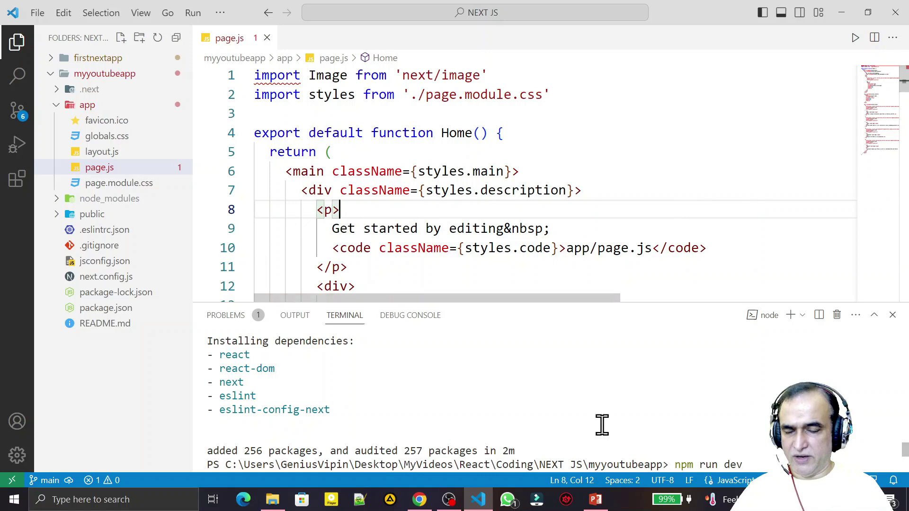
pyautogui.hotkey('alt', 'Tab')
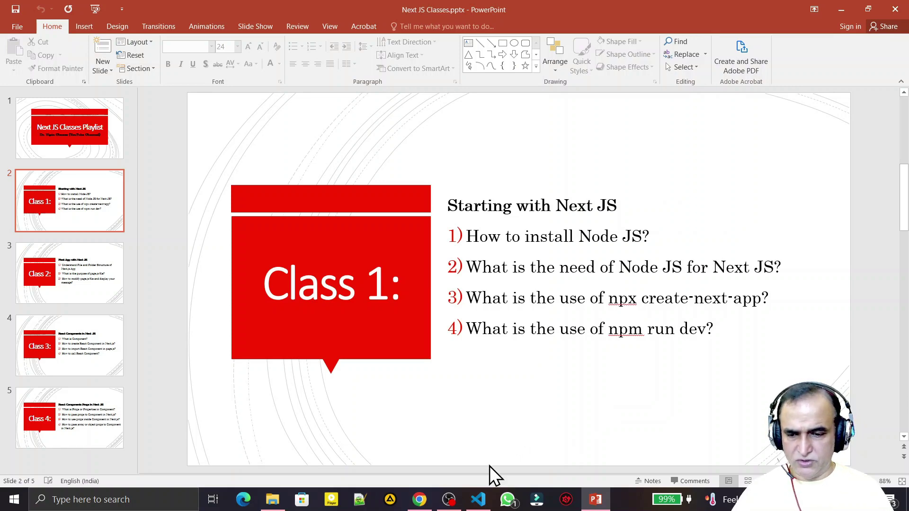
pyautogui.click(480, 500)
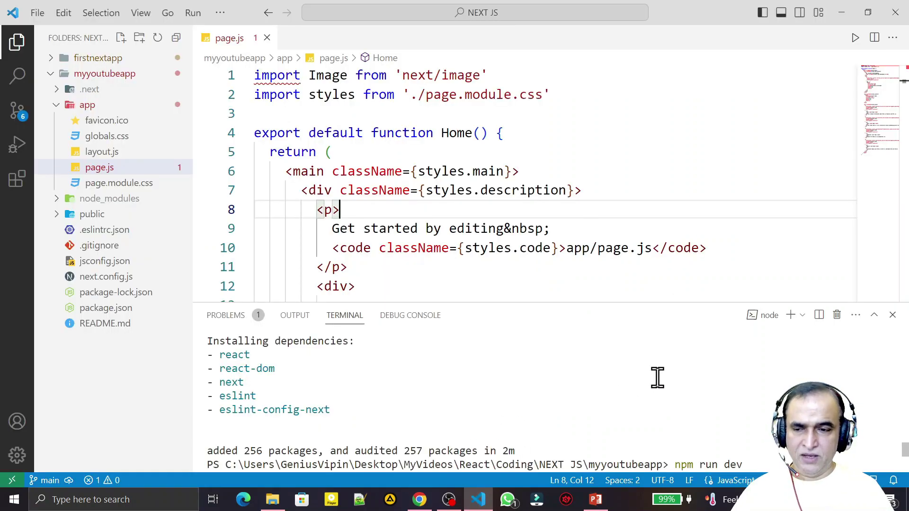